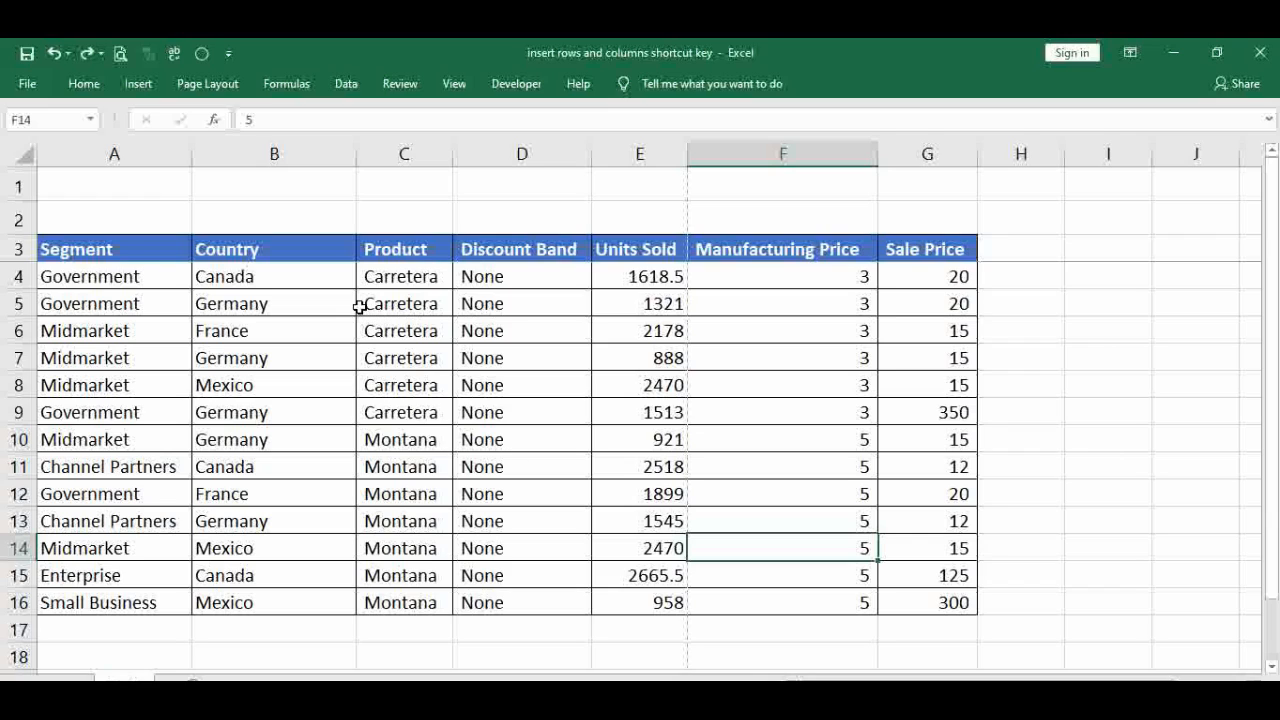
# Insert one blank column between the Segment and Country columns.
pyautogui.click(263, 243)
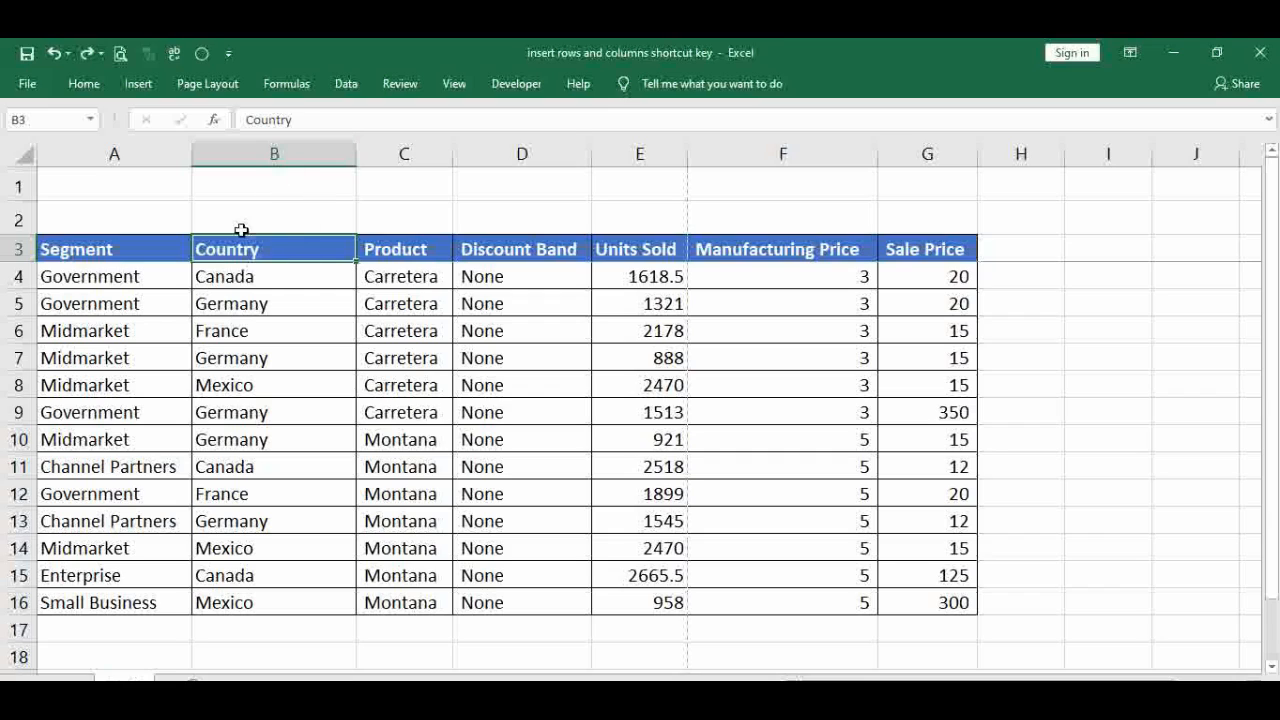
pyautogui.click(278, 150)
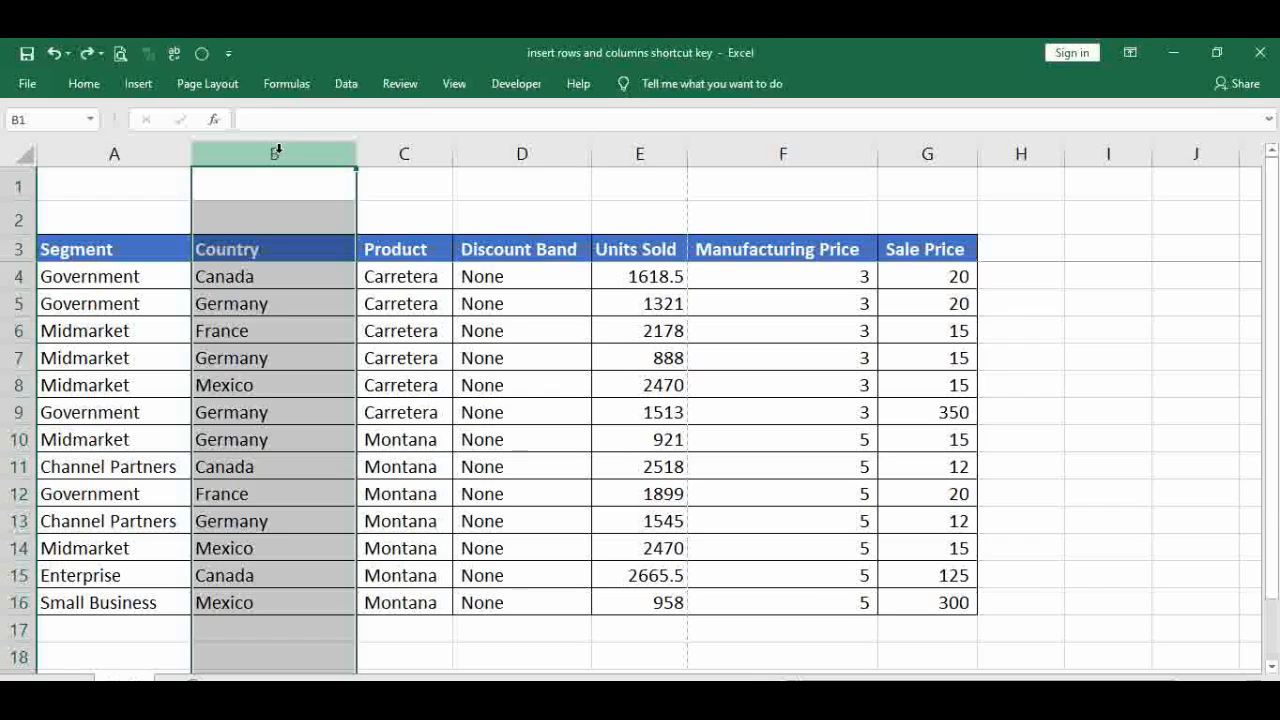
pyautogui.rightClick(254, 249)
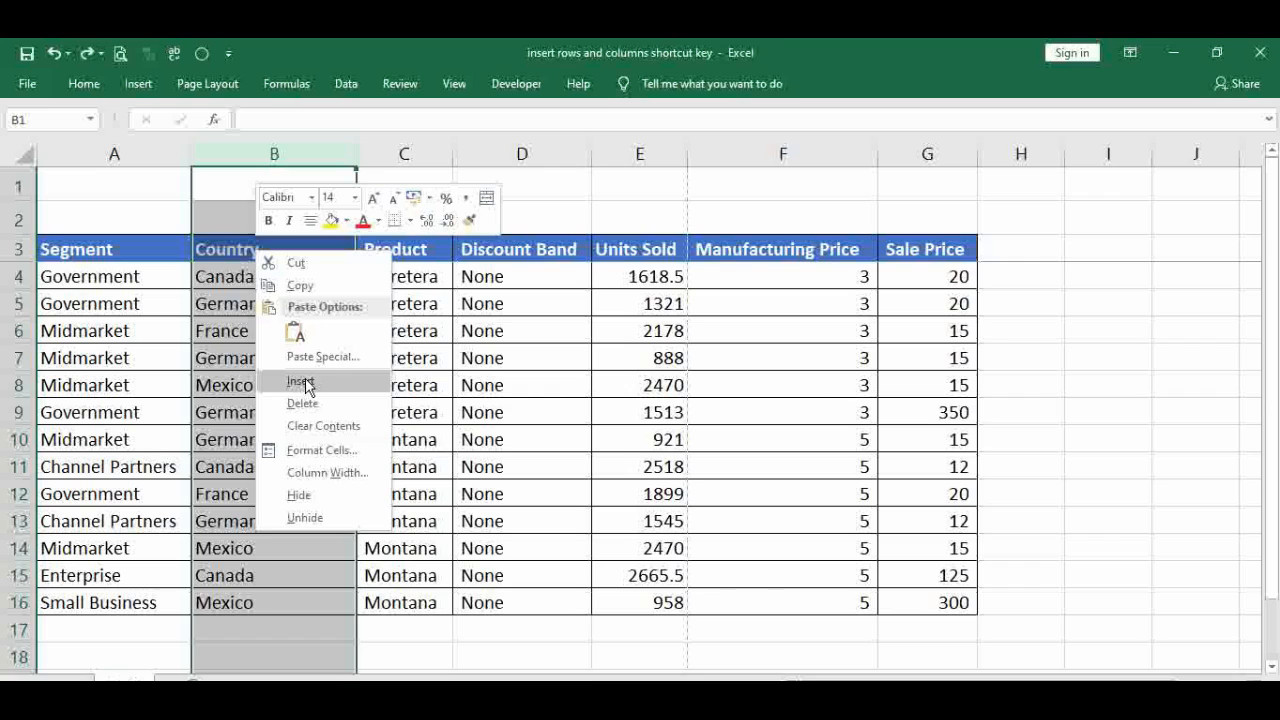
pyautogui.click(305, 384)
pyautogui.click(266, 250)
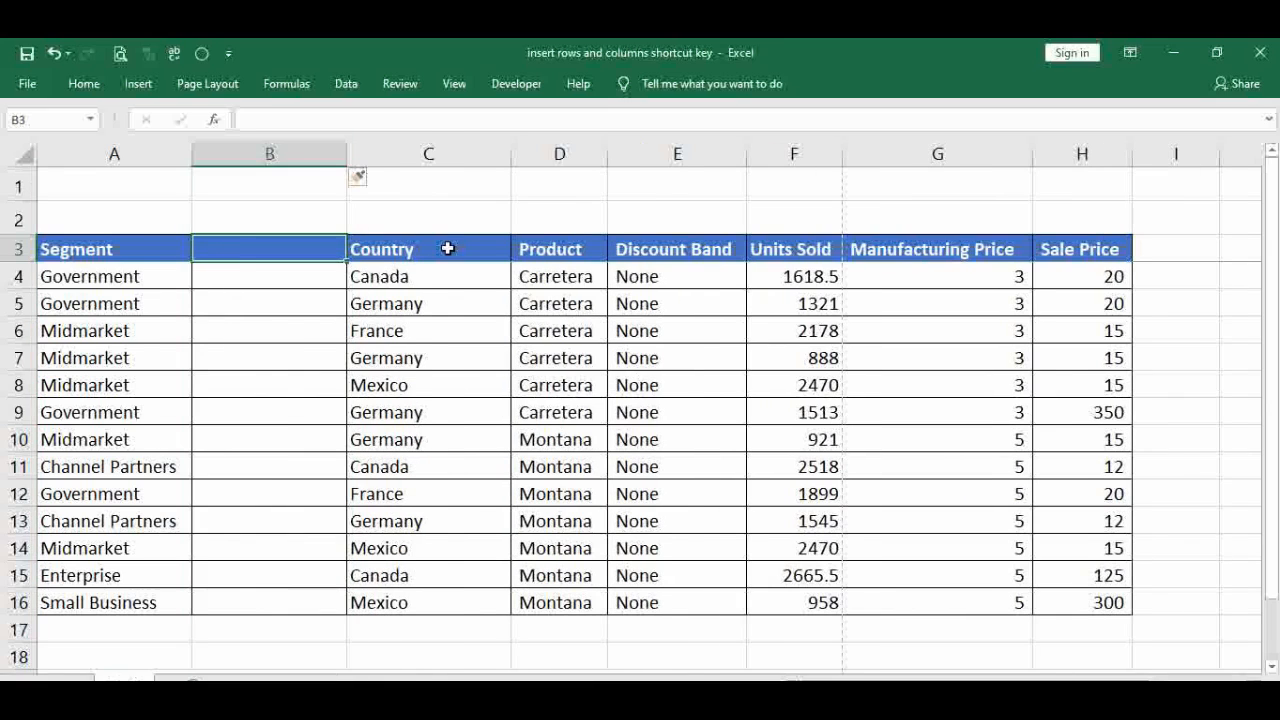
pyautogui.click(448, 248)
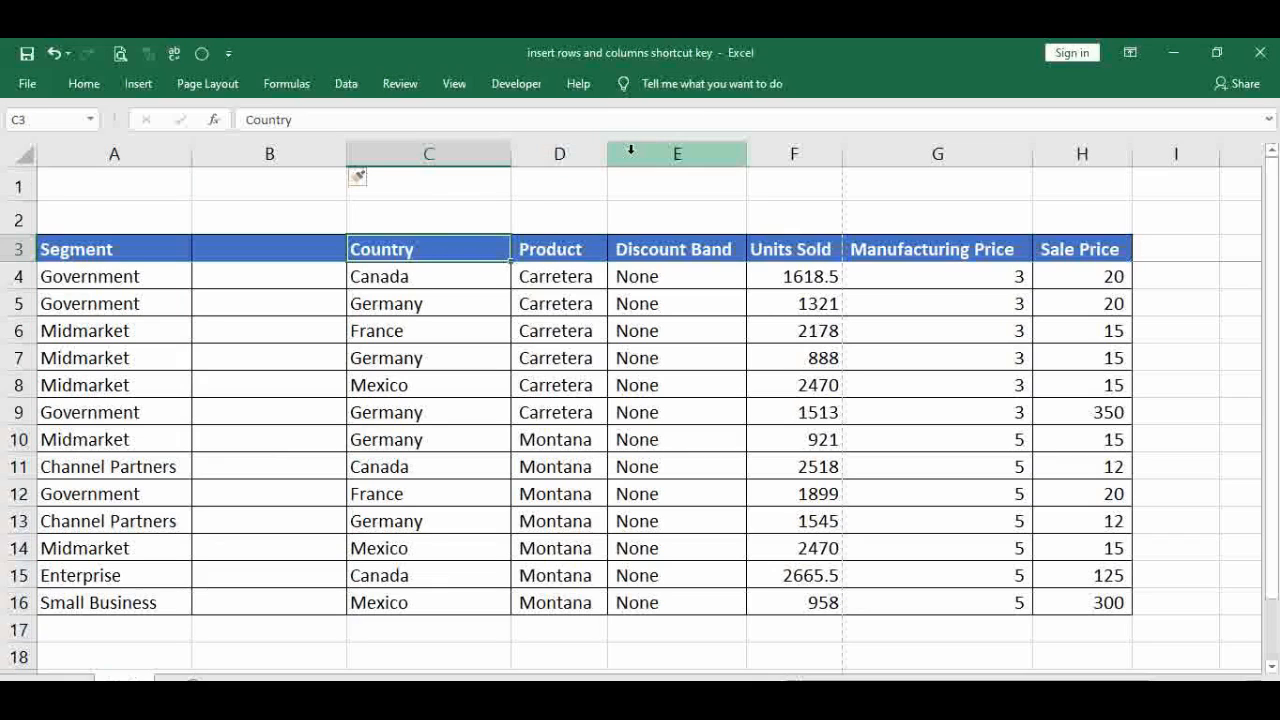
# Insert two blank columns between the Product and Discount Band columns.
pyautogui.click(709, 242)
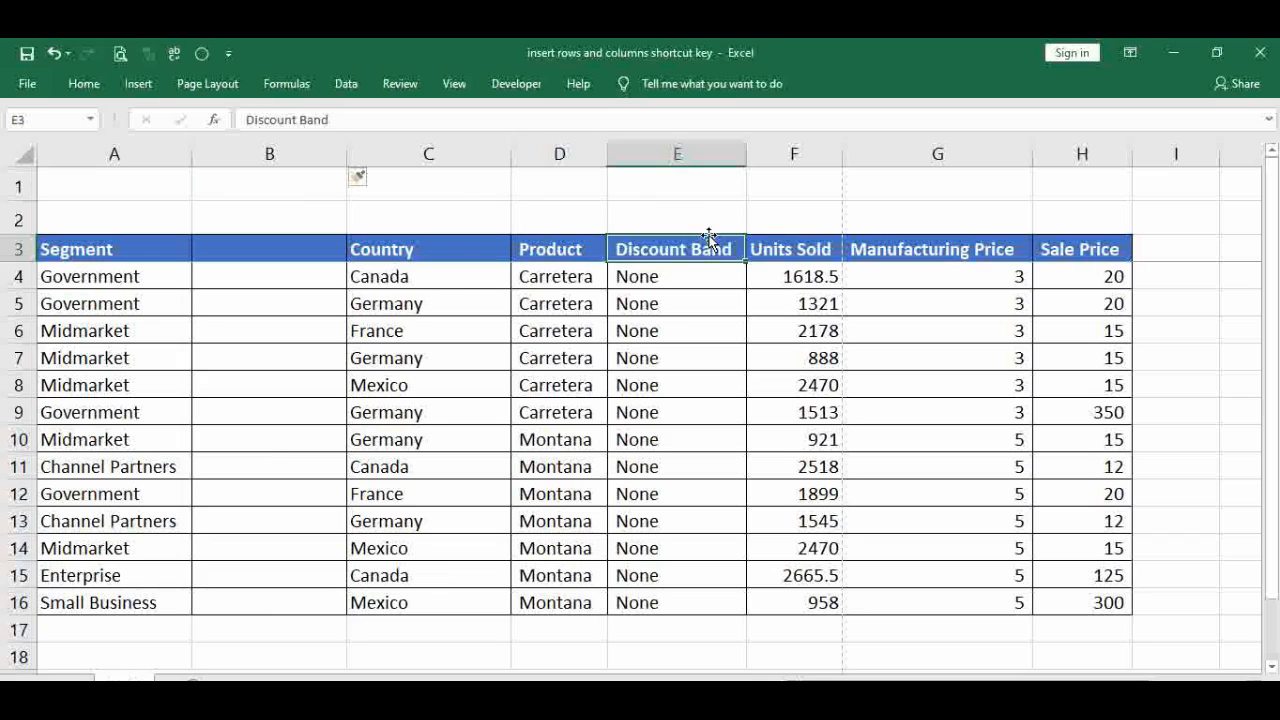
pyautogui.moveTo(684, 153); pyautogui.dragTo(747, 172)
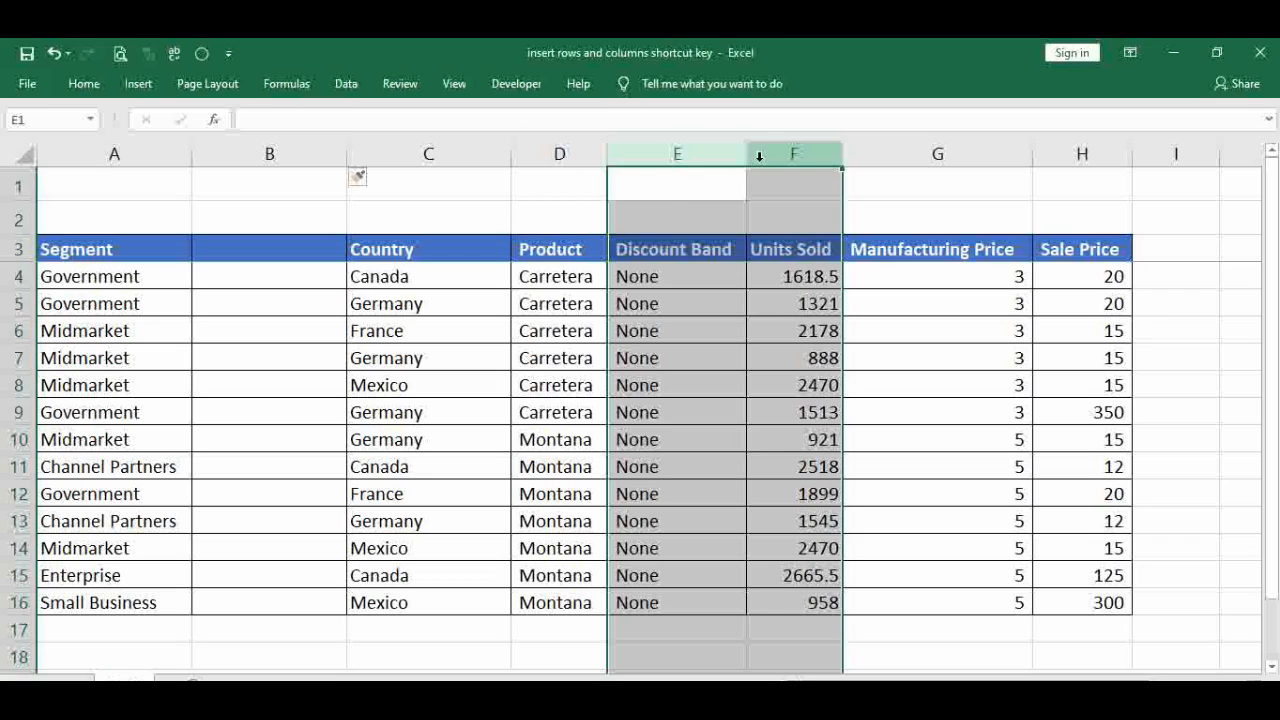
pyautogui.rightClick(692, 208)
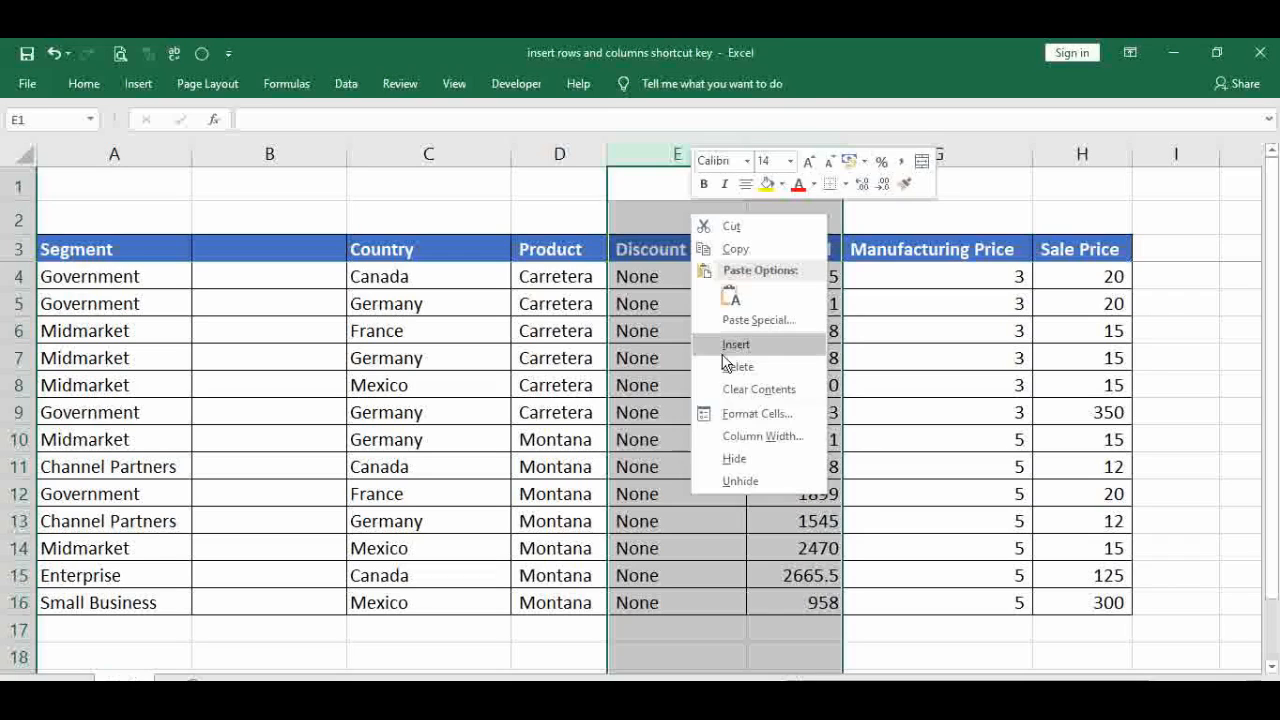
pyautogui.click(742, 344)
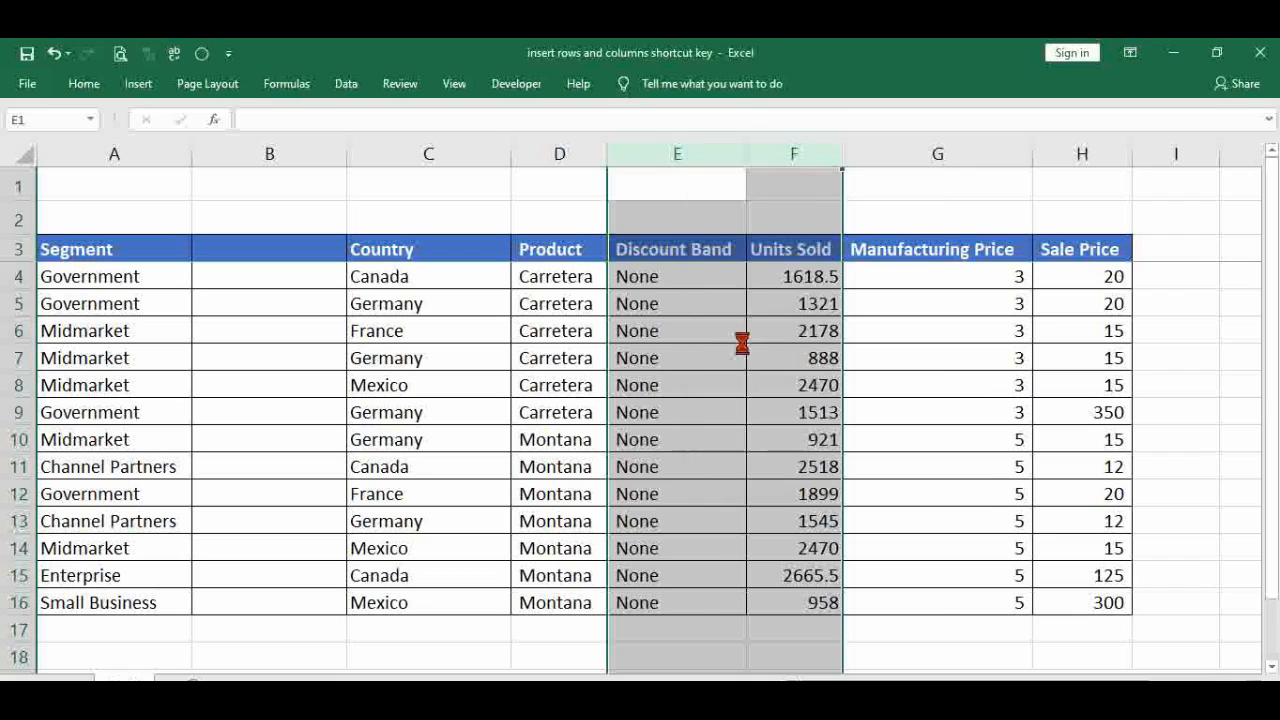
pyautogui.click(774, 249)
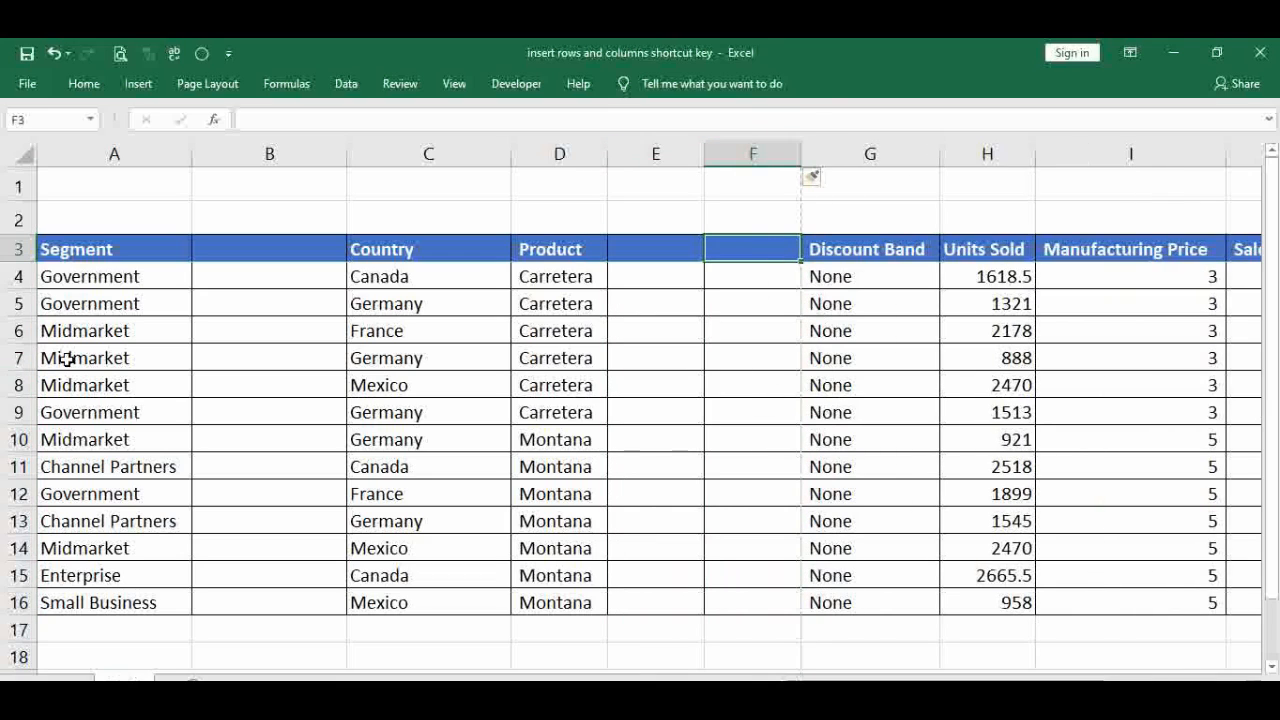
# Insert one blank row at row 7, below the Midmarket France record.
pyautogui.click(18, 358)
pyautogui.rightClick(18, 360)
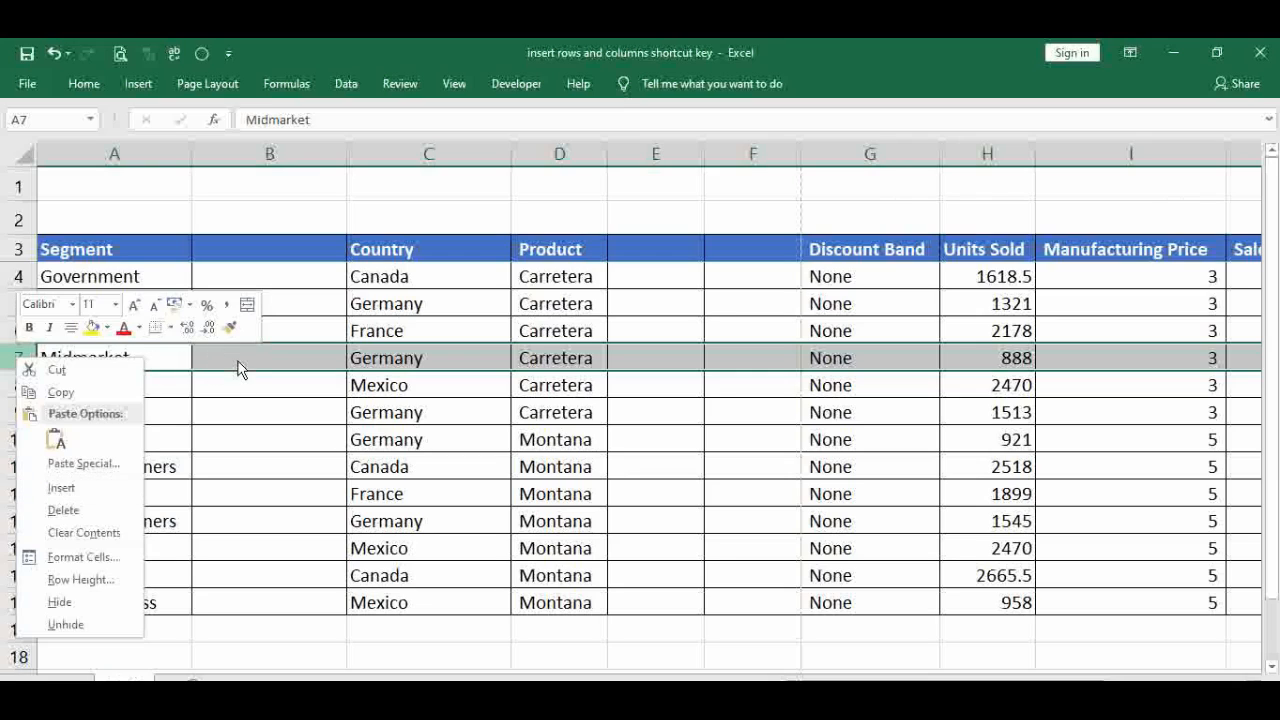
pyautogui.press('Escape')
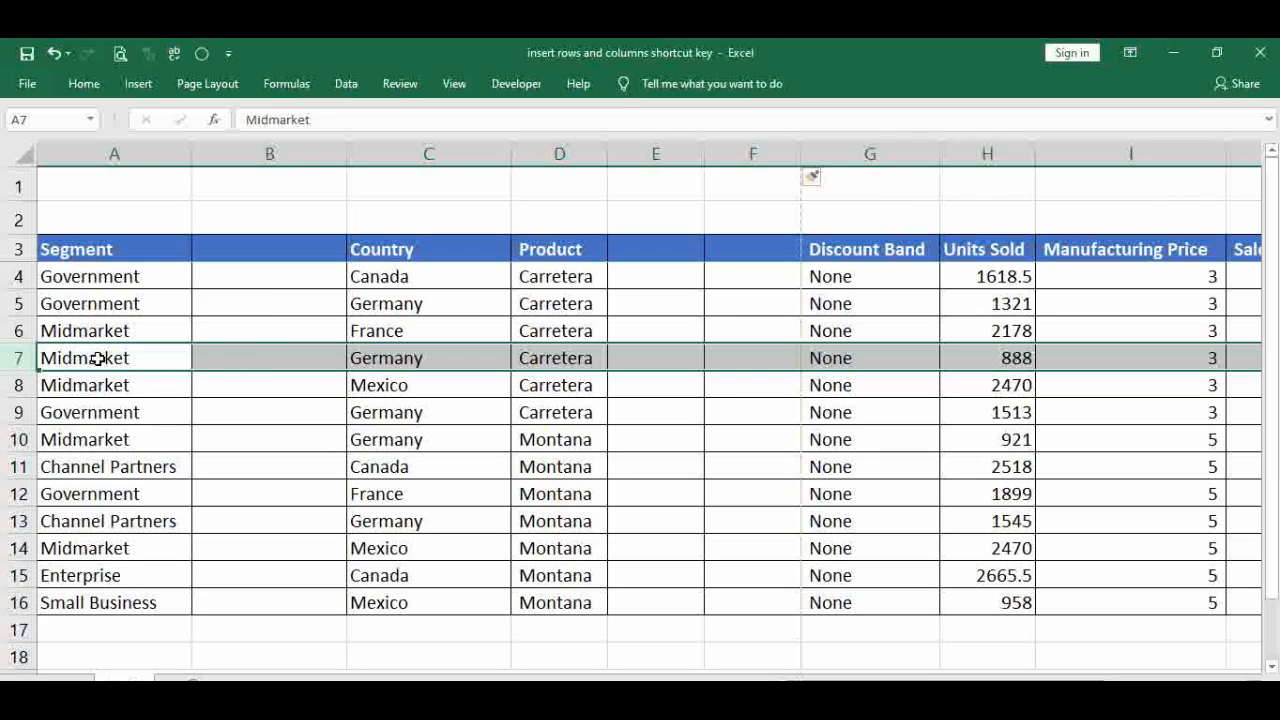
pyautogui.rightClick(24, 358)
pyautogui.click(70, 491)
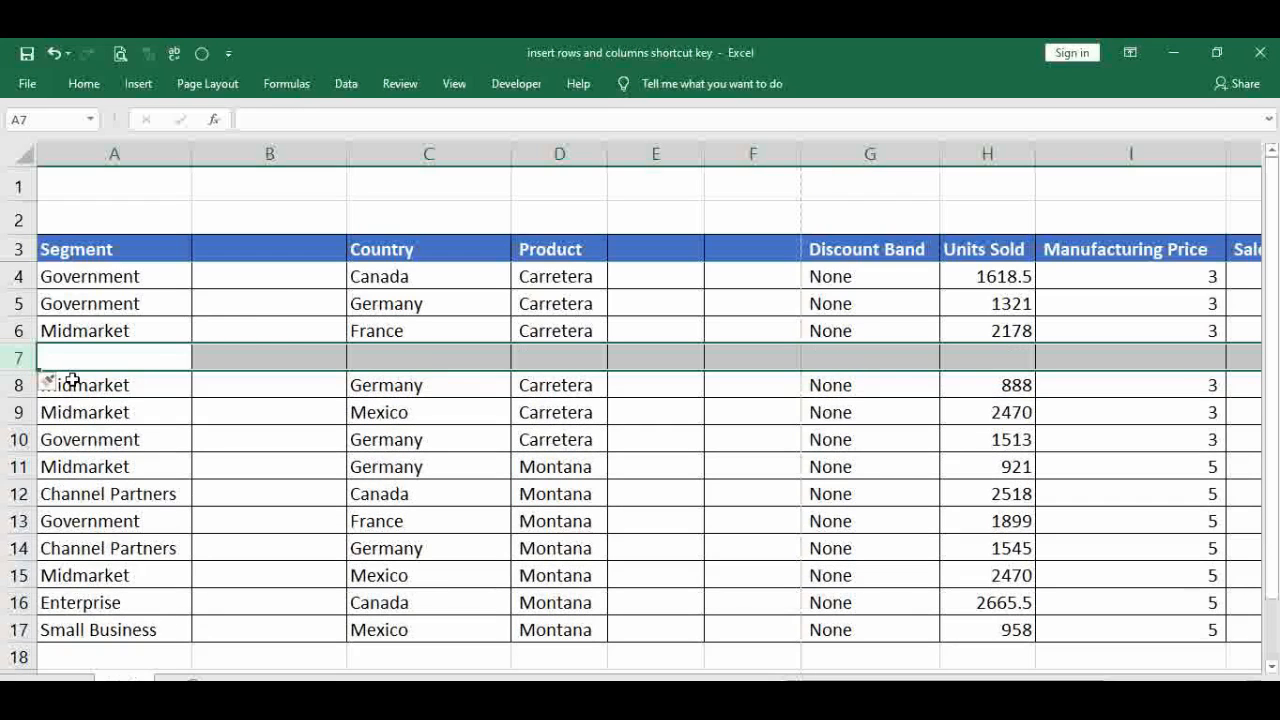
pyautogui.click(166, 358)
pyautogui.click(185, 388)
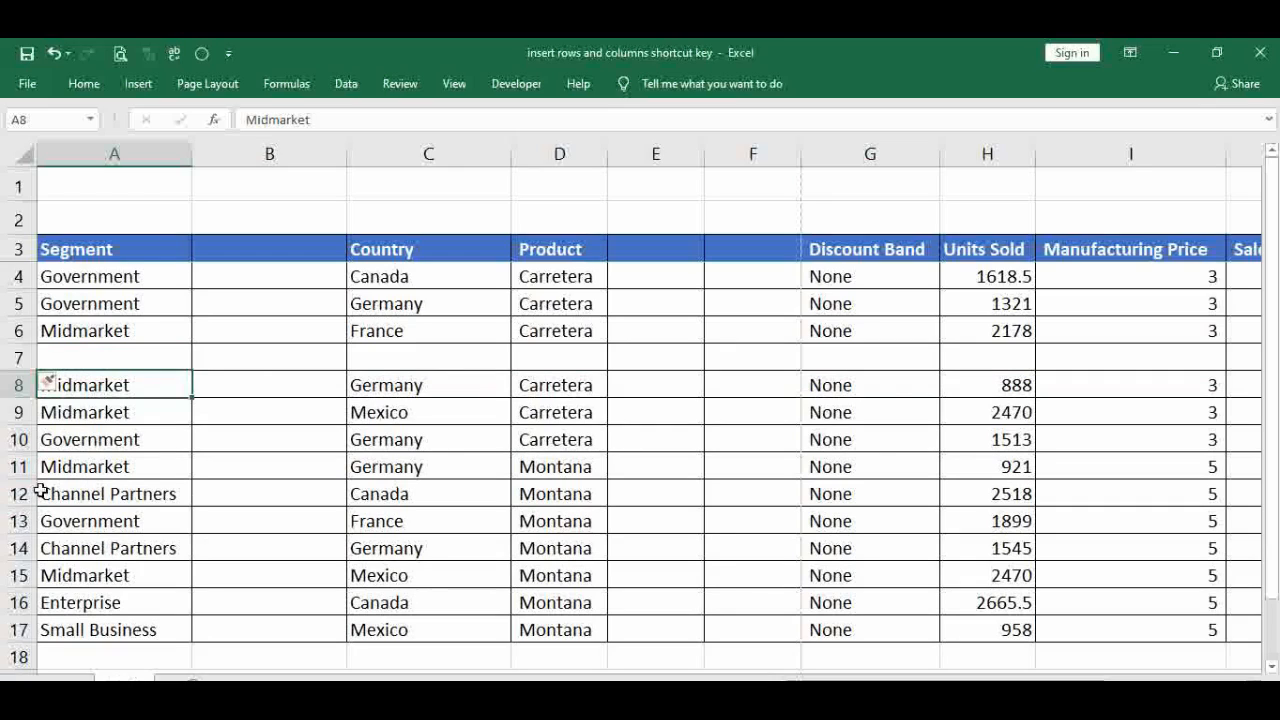
# Insert two blank rows at rows 12 and 13, above the Channel Partners Canada record.
pyautogui.moveTo(20, 494); pyautogui.dragTo(20, 518)
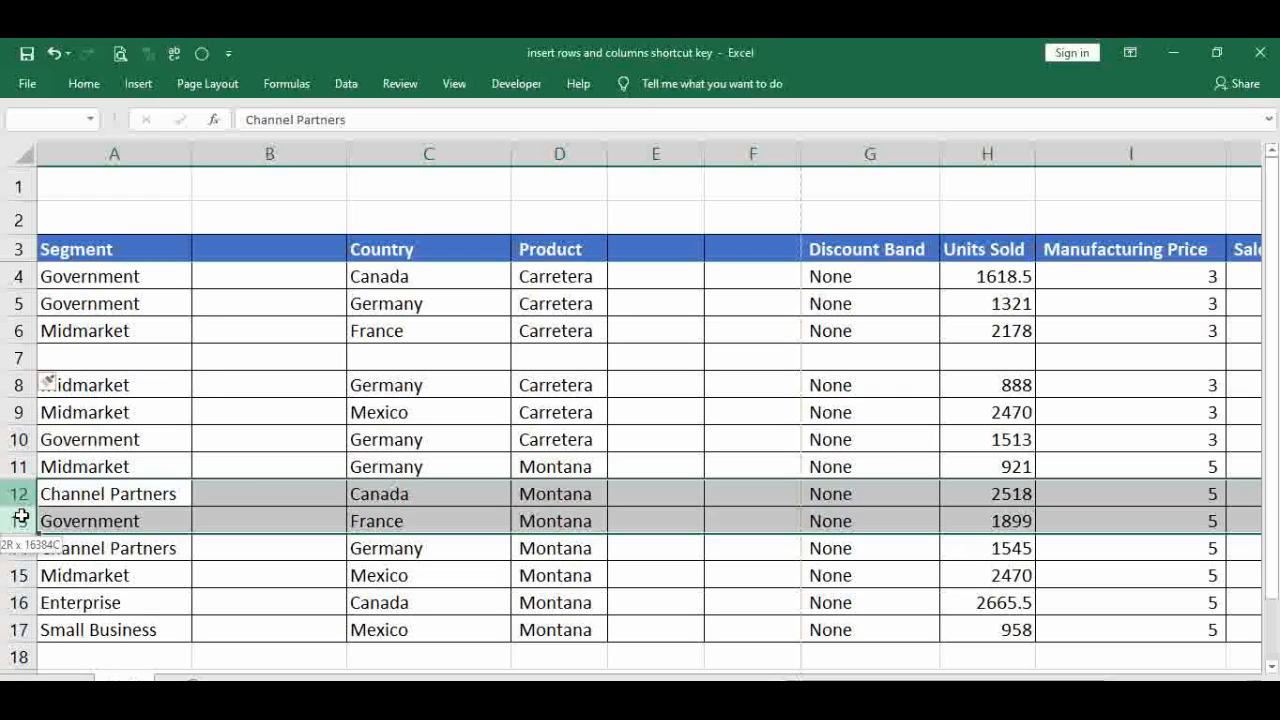
pyautogui.rightClick(108, 502)
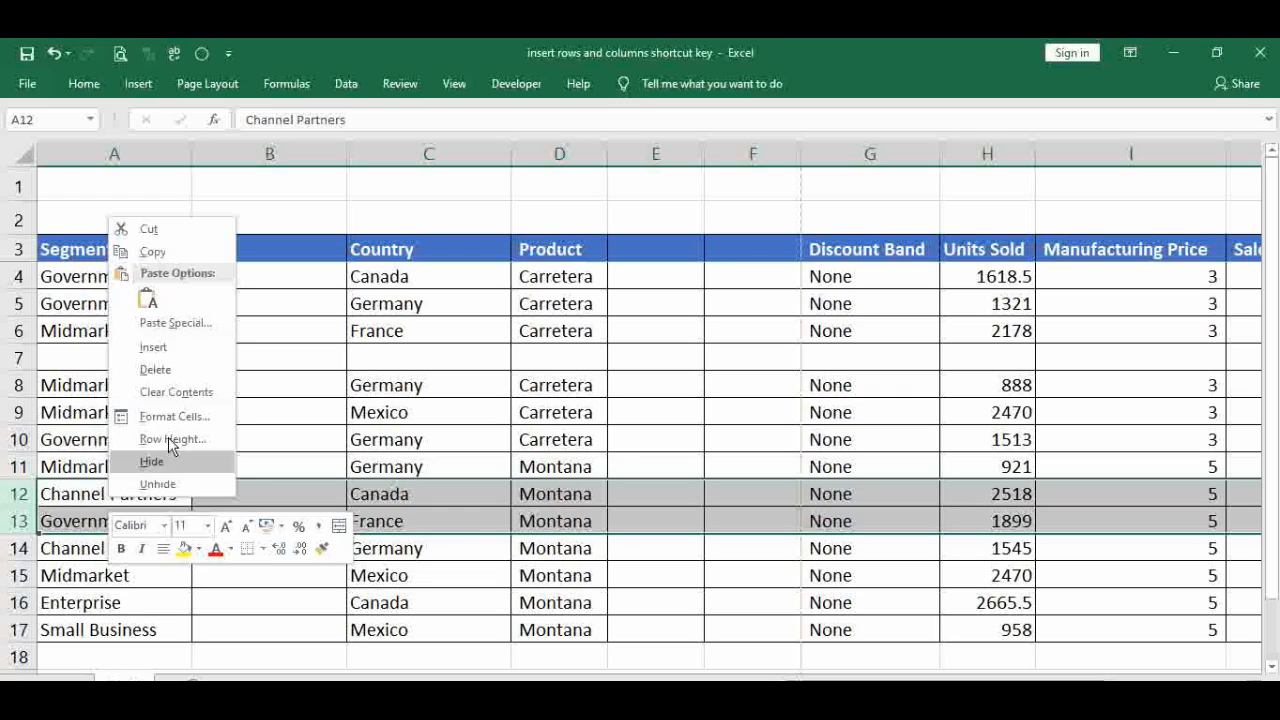
pyautogui.click(158, 349)
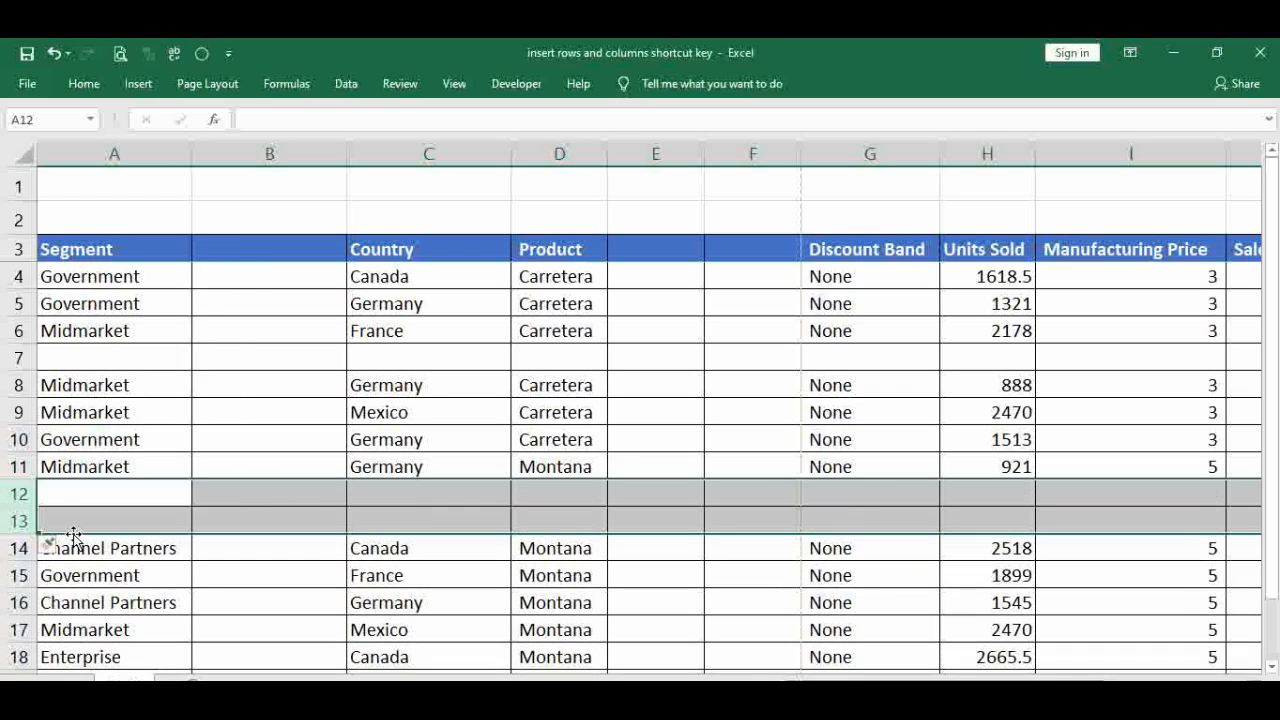
pyautogui.click(175, 557)
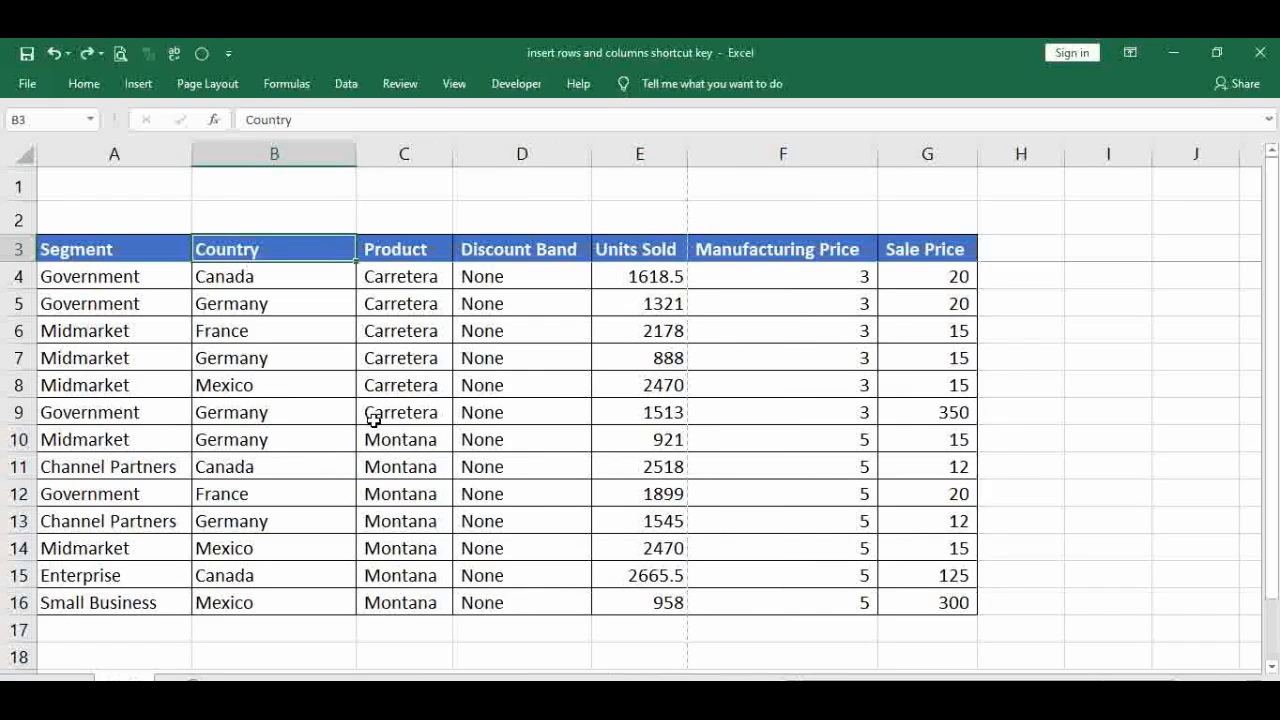
pyautogui.press('Up')
pyautogui.press('Up')
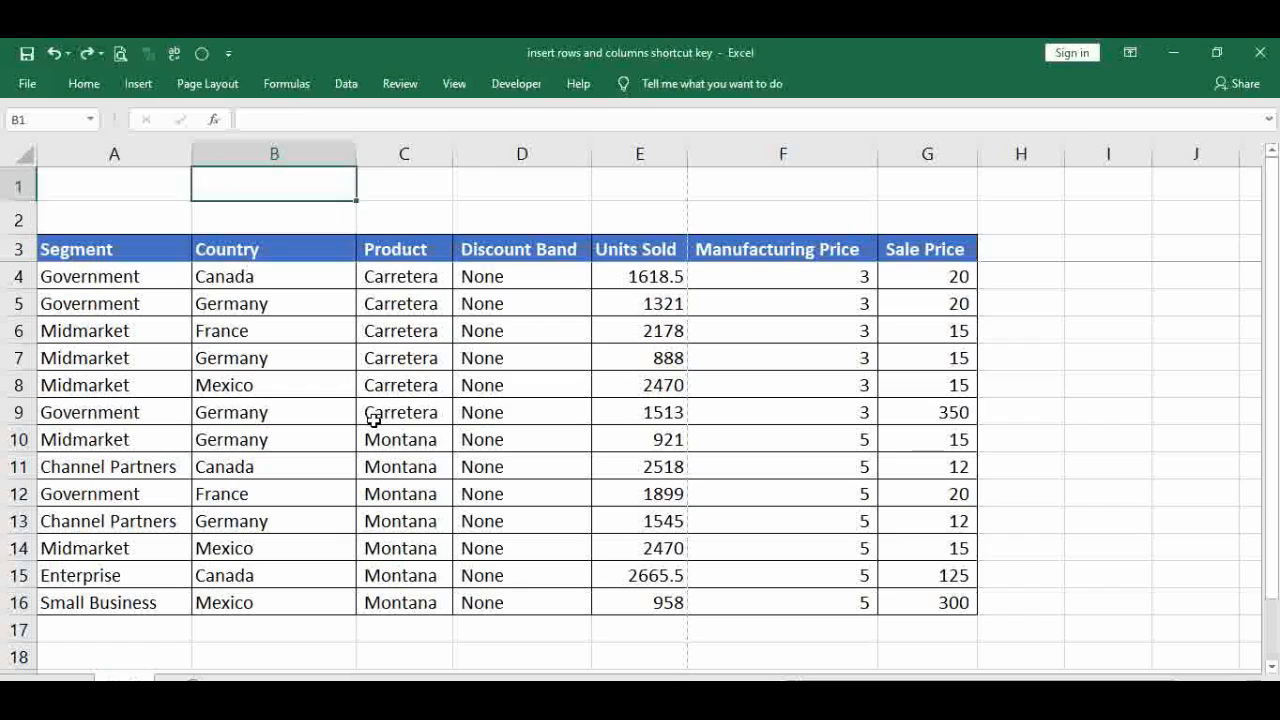
pyautogui.press('Down')
pyautogui.press('Down')
pyautogui.press('Down')
pyautogui.press('Up')
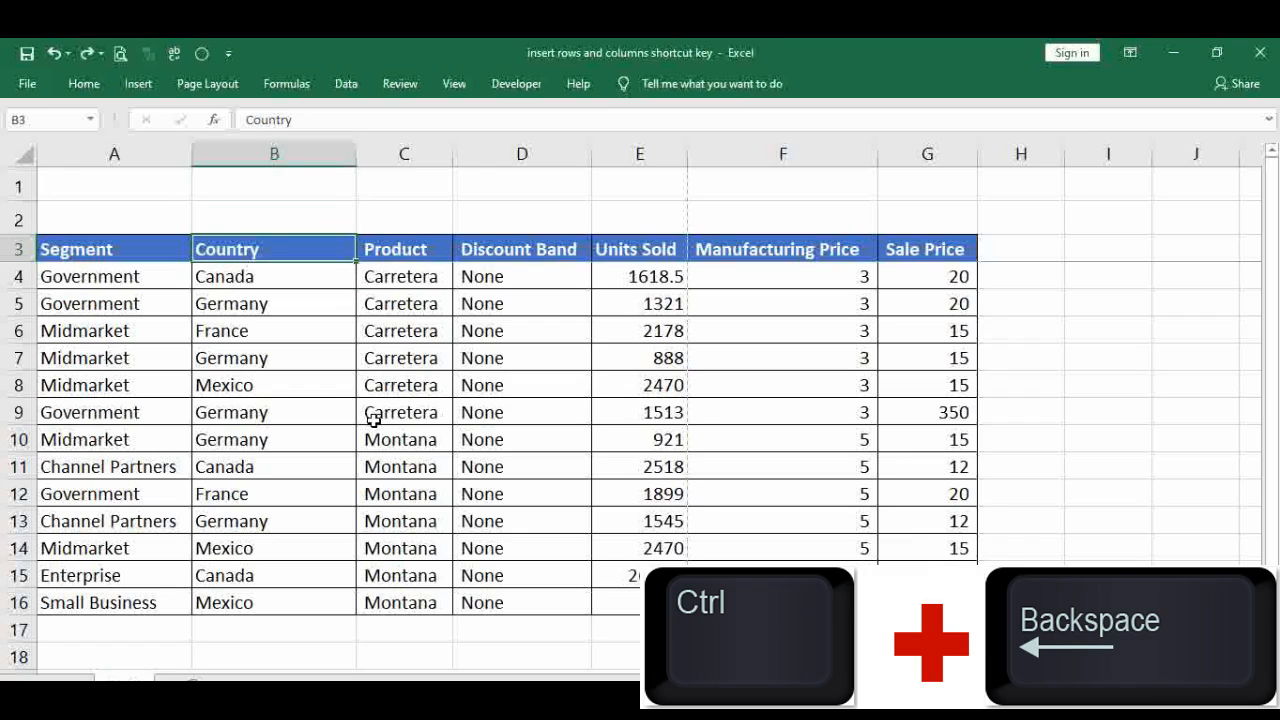
pyautogui.press('Up')
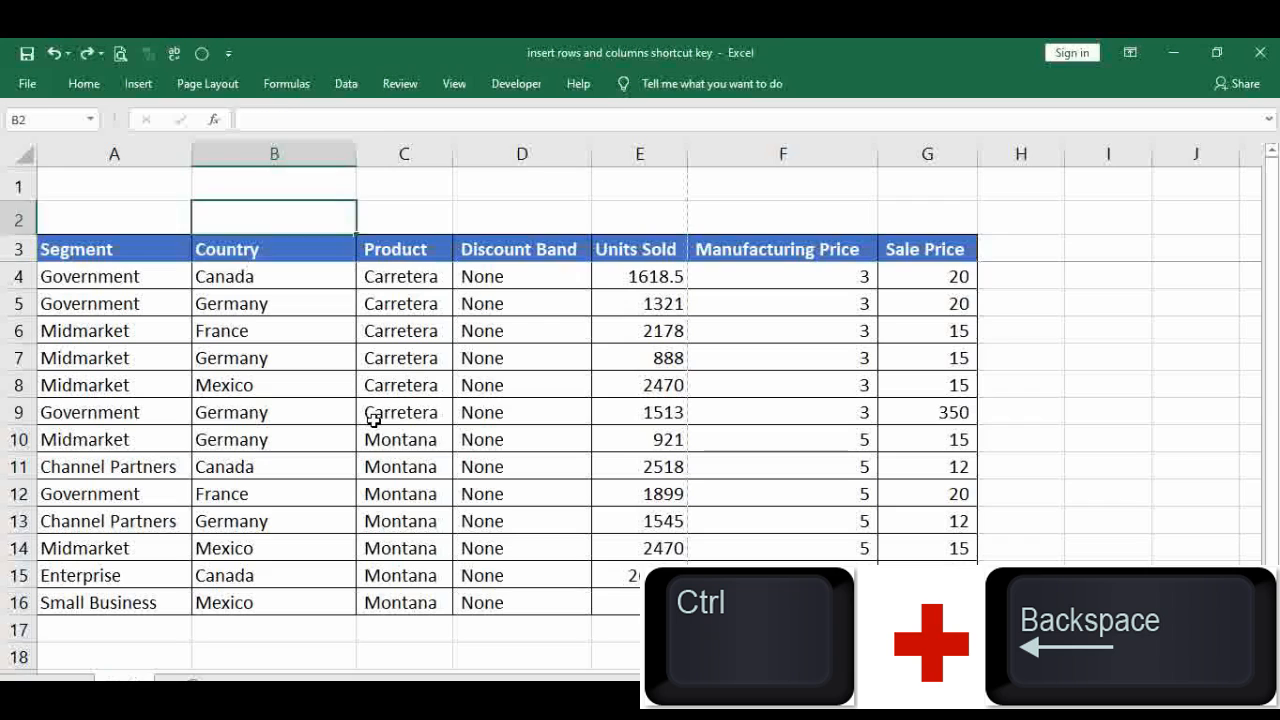
pyautogui.press('Down')
pyautogui.press('Down')
pyautogui.press('Down')
pyautogui.press('Up')
pyautogui.press('Up')
# Select the entire Country column from cell B6 and insert one blank column before it.
pyautogui.press('Down')
pyautogui.press('Down')
pyautogui.press('Down')
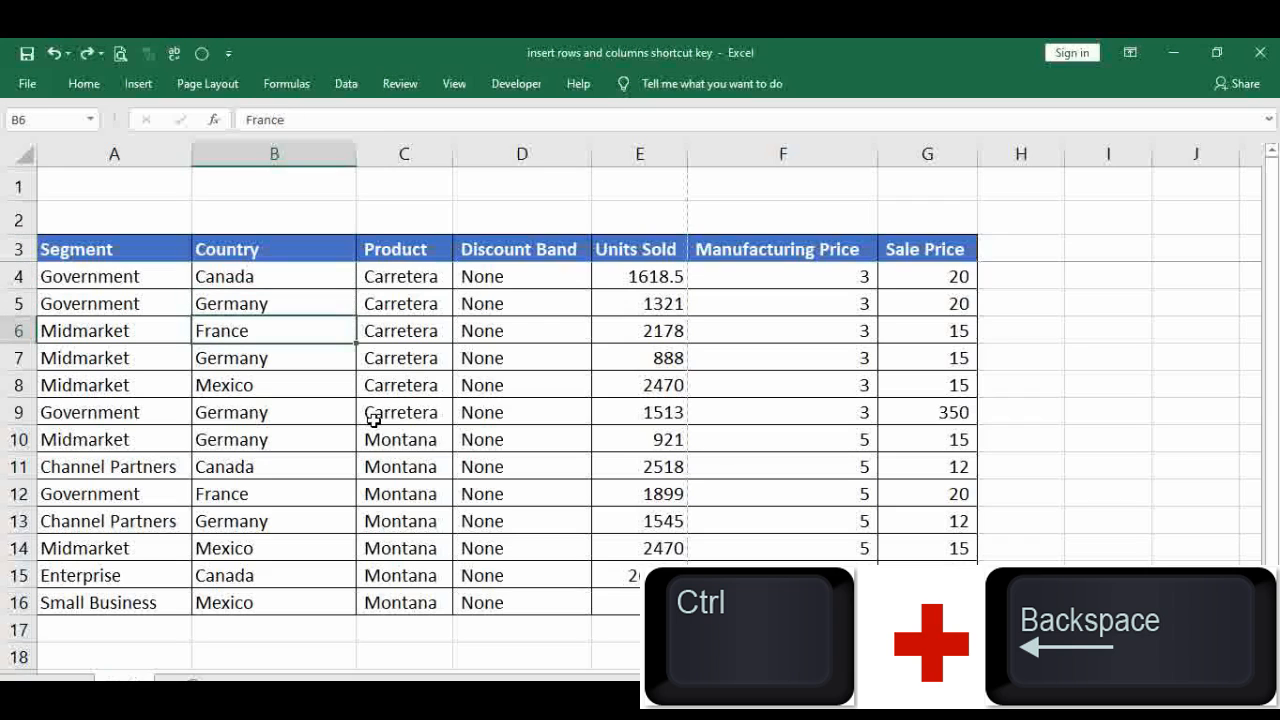
pyautogui.hotkey('ctrl', 'space')
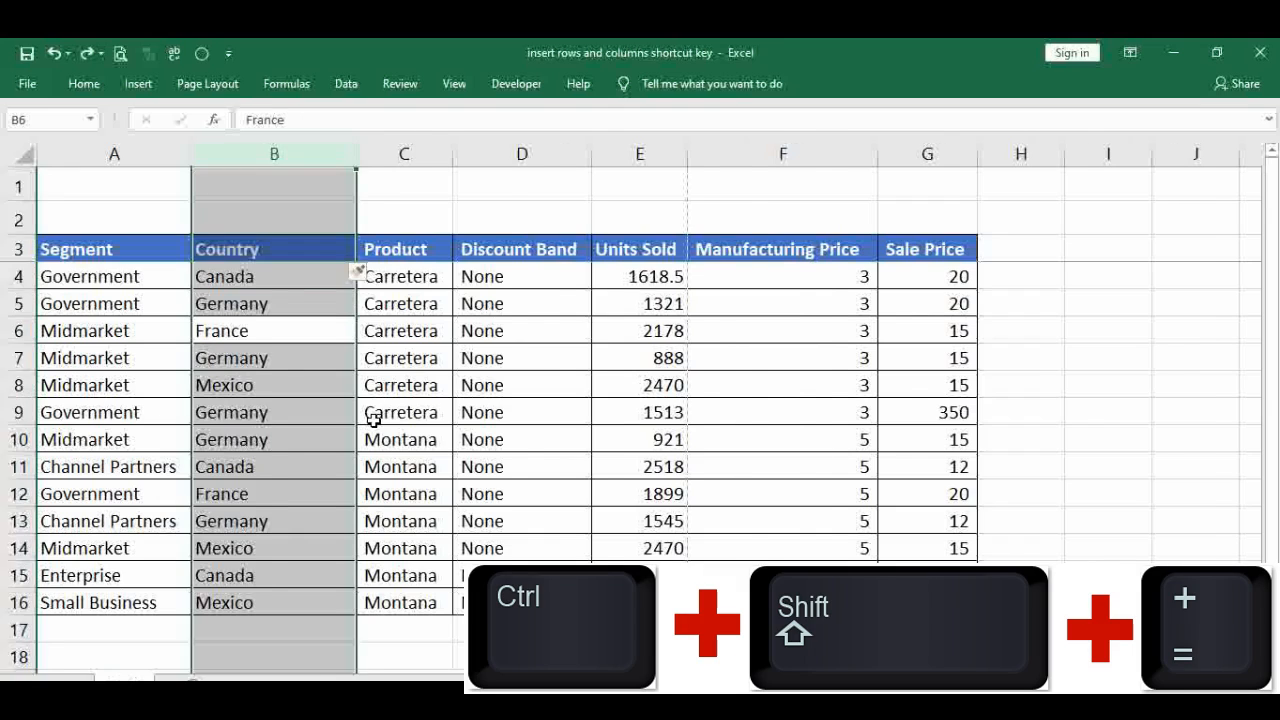
pyautogui.hotkey('ctrl', 'shift', '+')
# Make the Discount Band header in cell E3 the active cell.
pyautogui.press('Right')
pyautogui.press('Right')
pyautogui.press('Right')
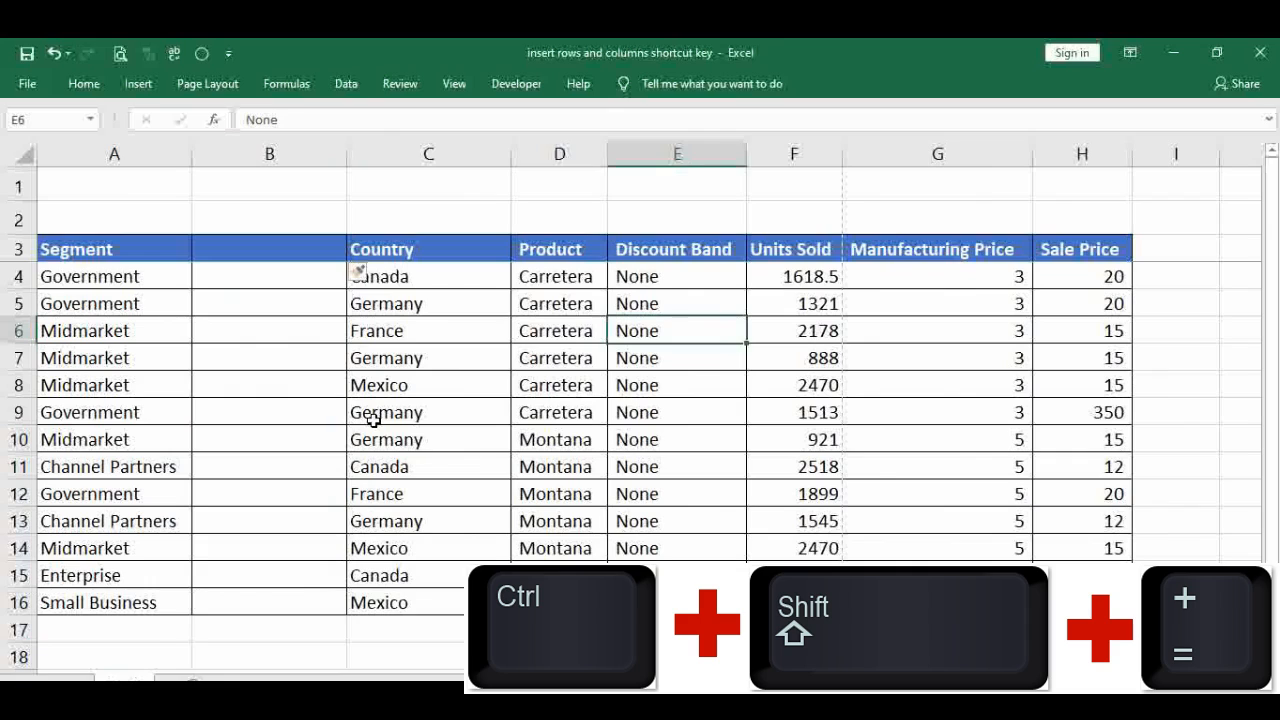
pyautogui.press('Left')
pyautogui.press('Left')
pyautogui.press('Right')
pyautogui.press('Right')
pyautogui.press('Right')
pyautogui.press('Up')
pyautogui.press('Up')
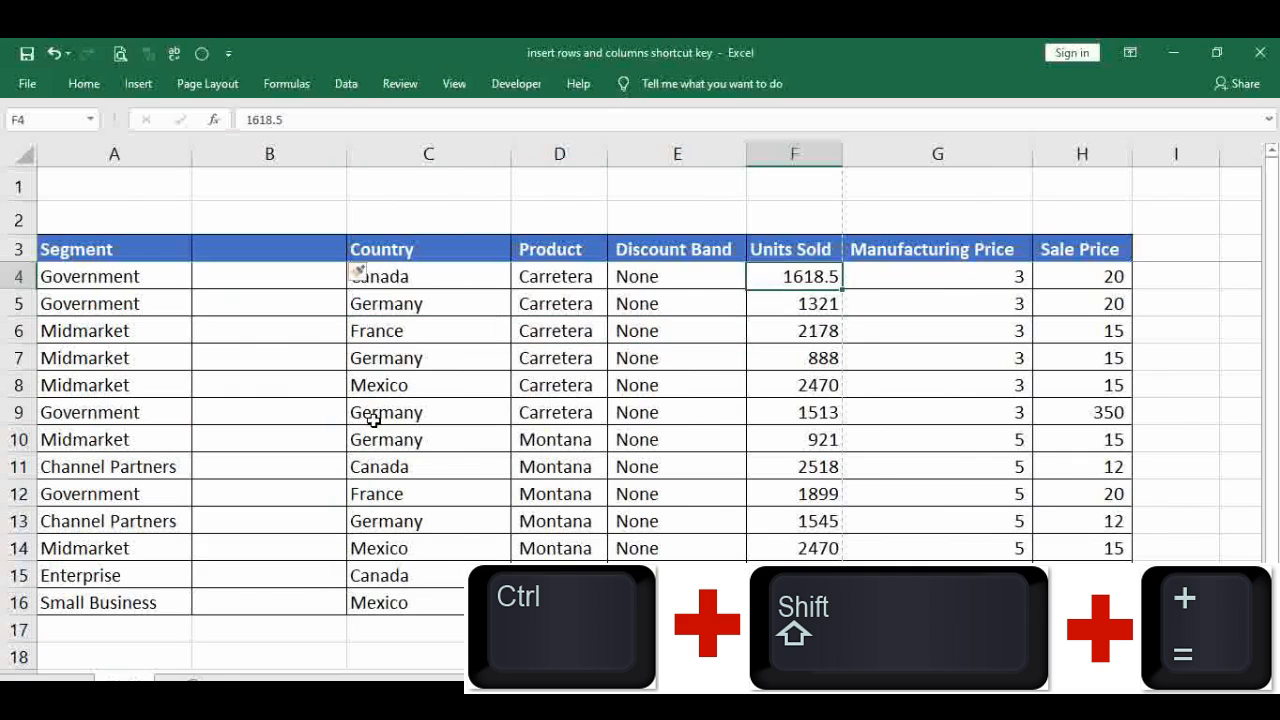
pyautogui.press('Up')
pyautogui.press('Left')
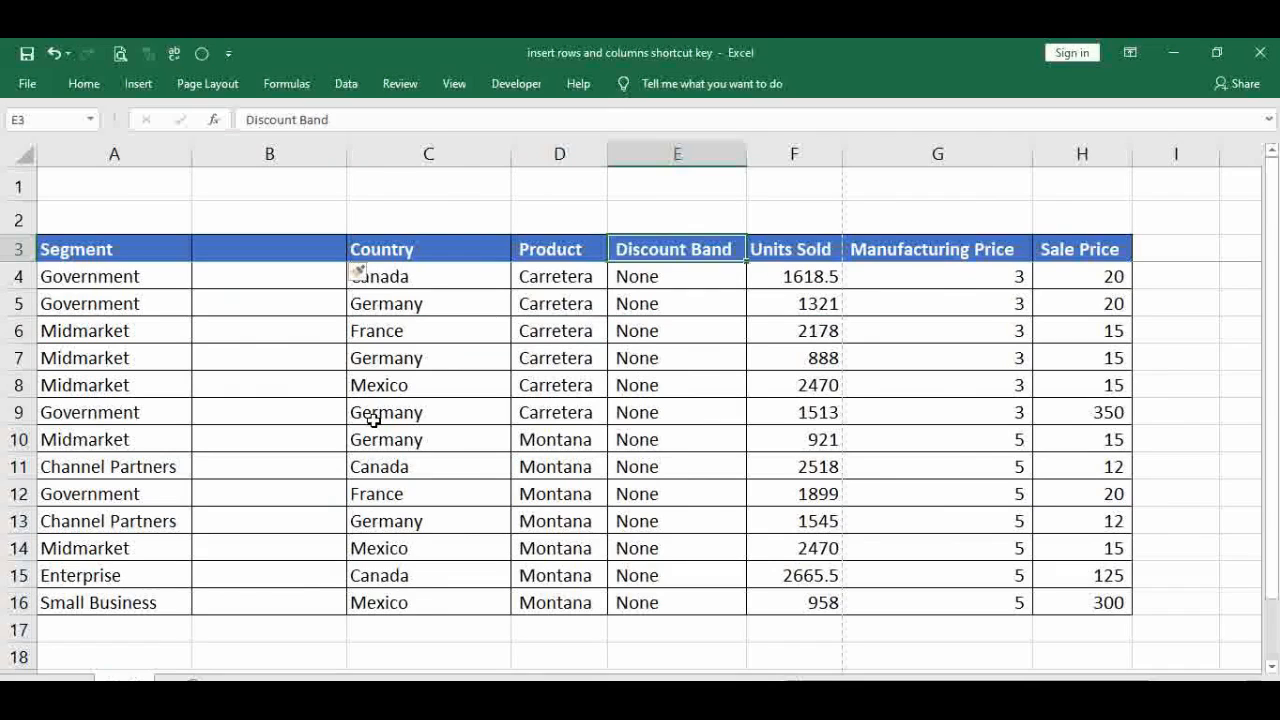
pyautogui.hotkey('shift', 'Right')
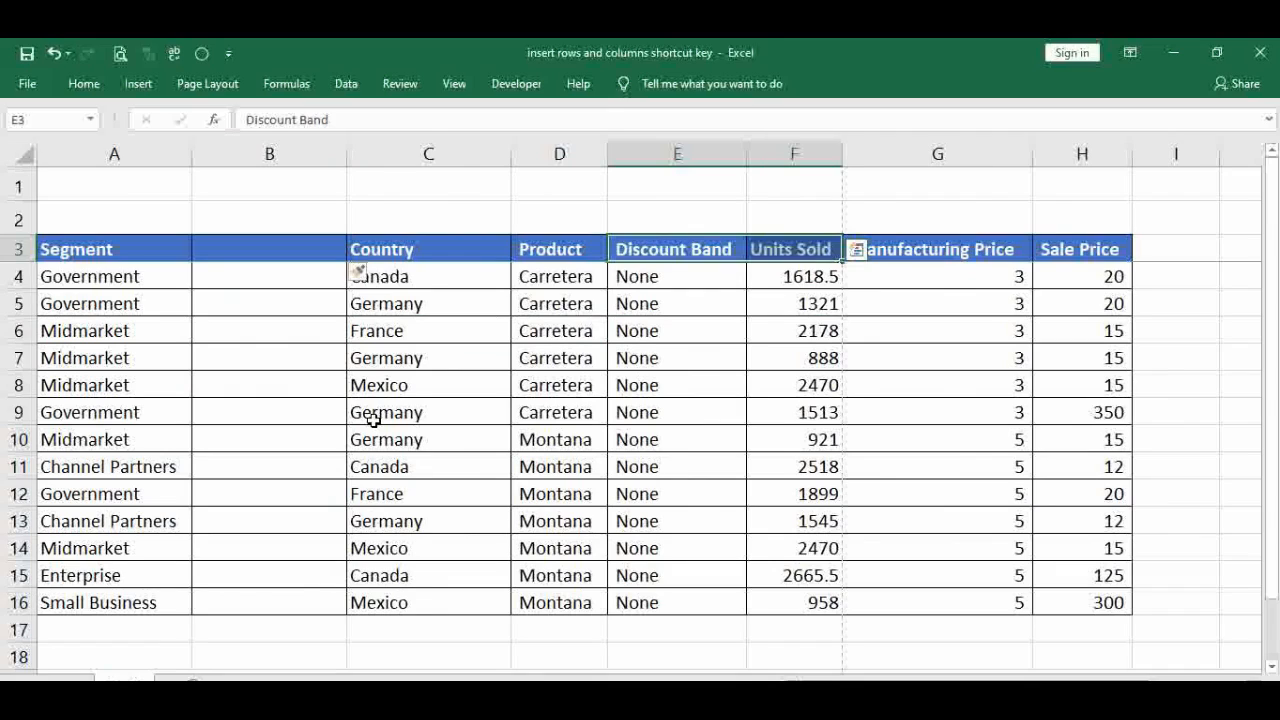
pyautogui.hotkey('shift', 'Left')
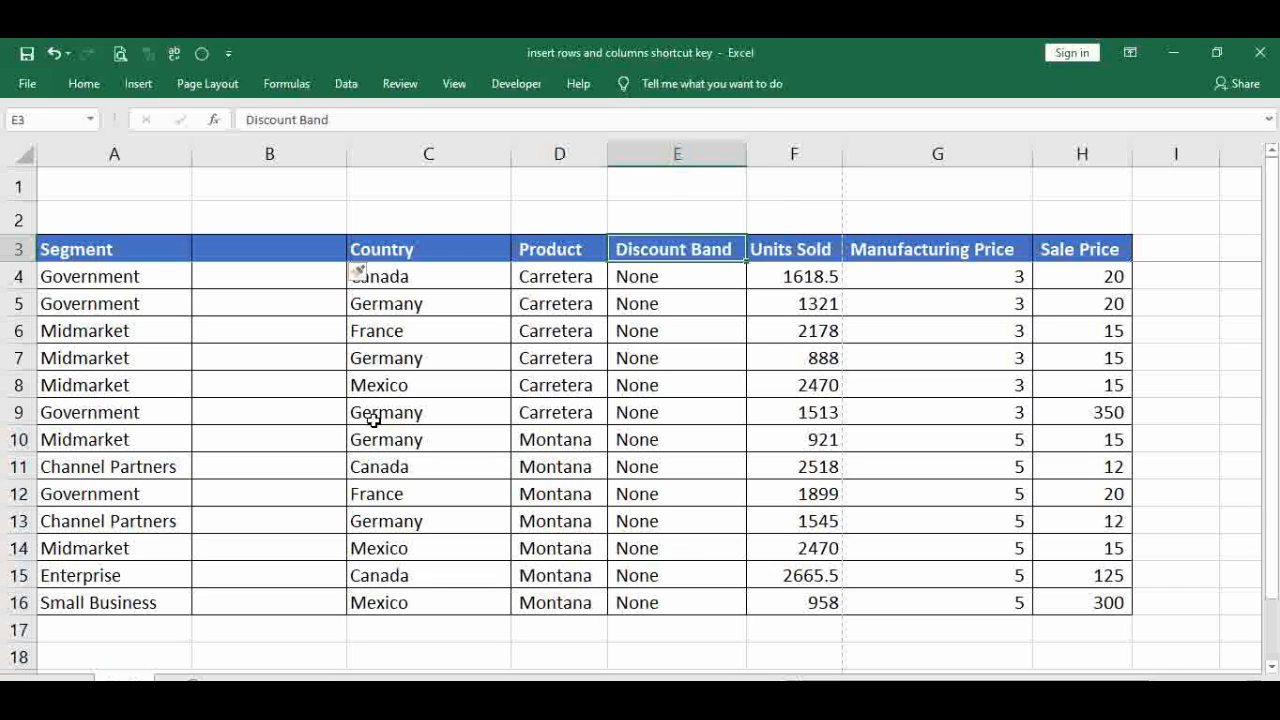
pyautogui.hotkey('shift', 'Right')
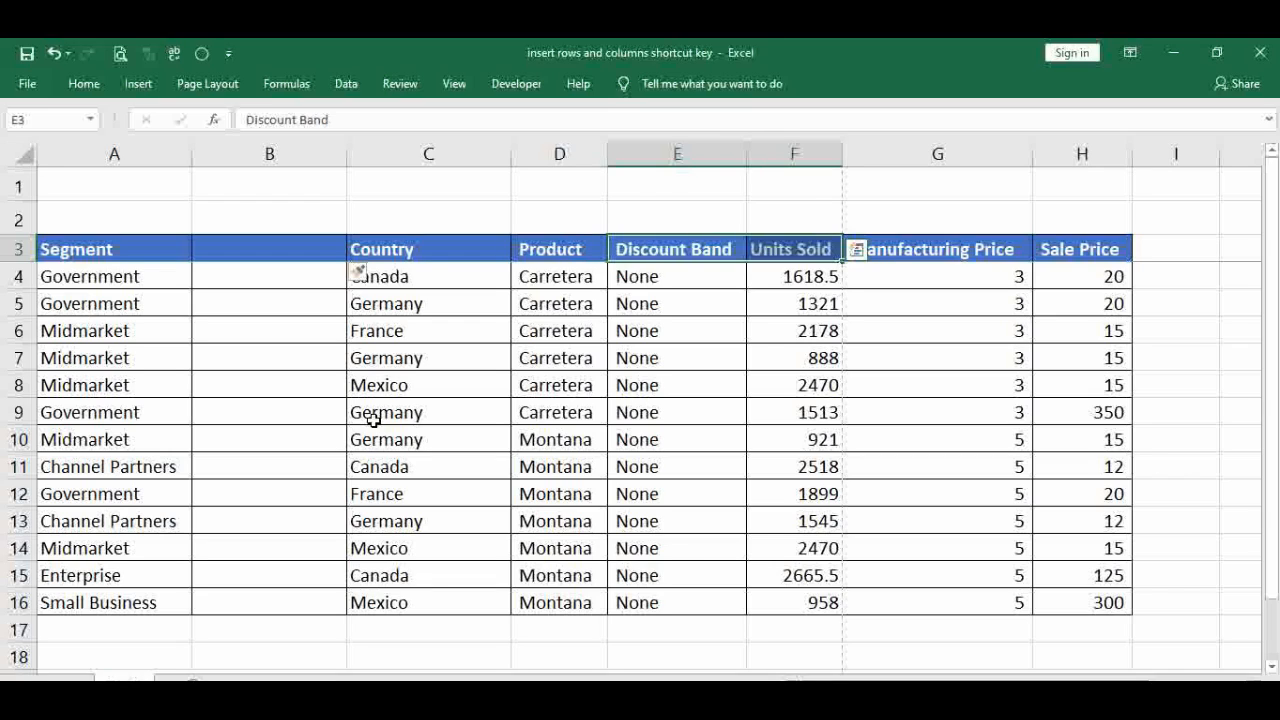
pyautogui.hotkey('ctrl', 'space')
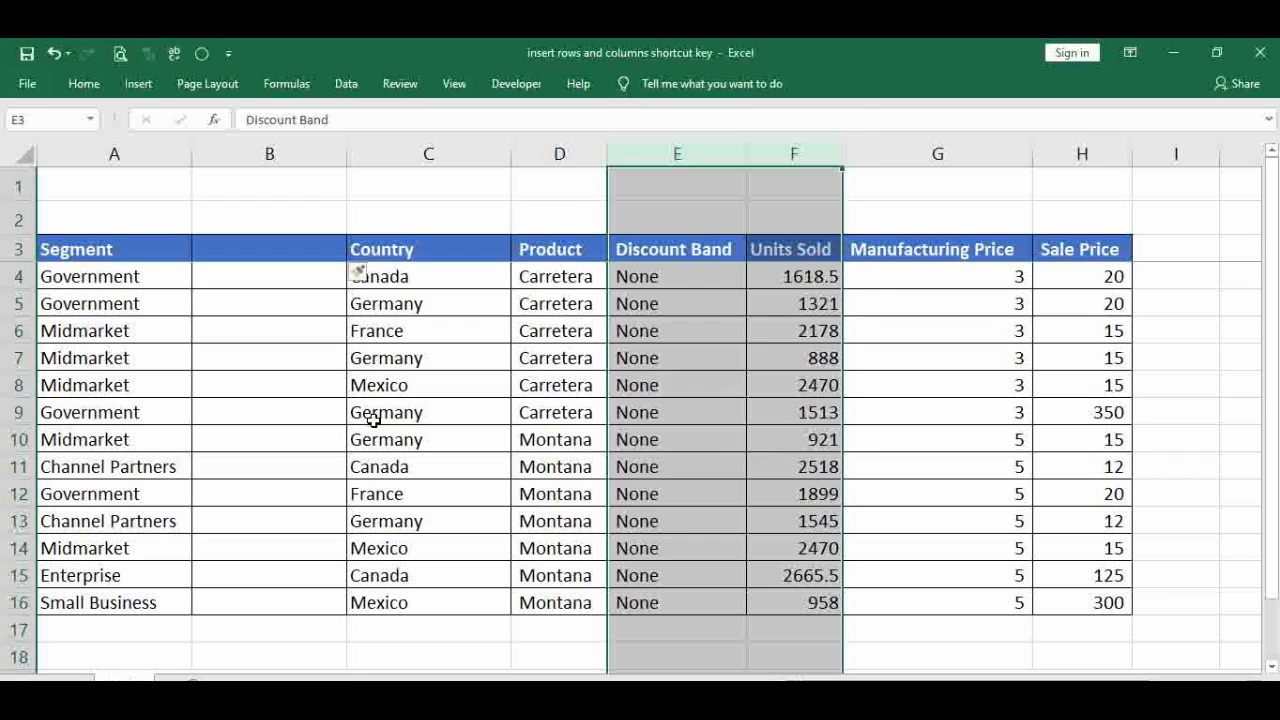
pyautogui.press('Left')
pyautogui.press('Right')
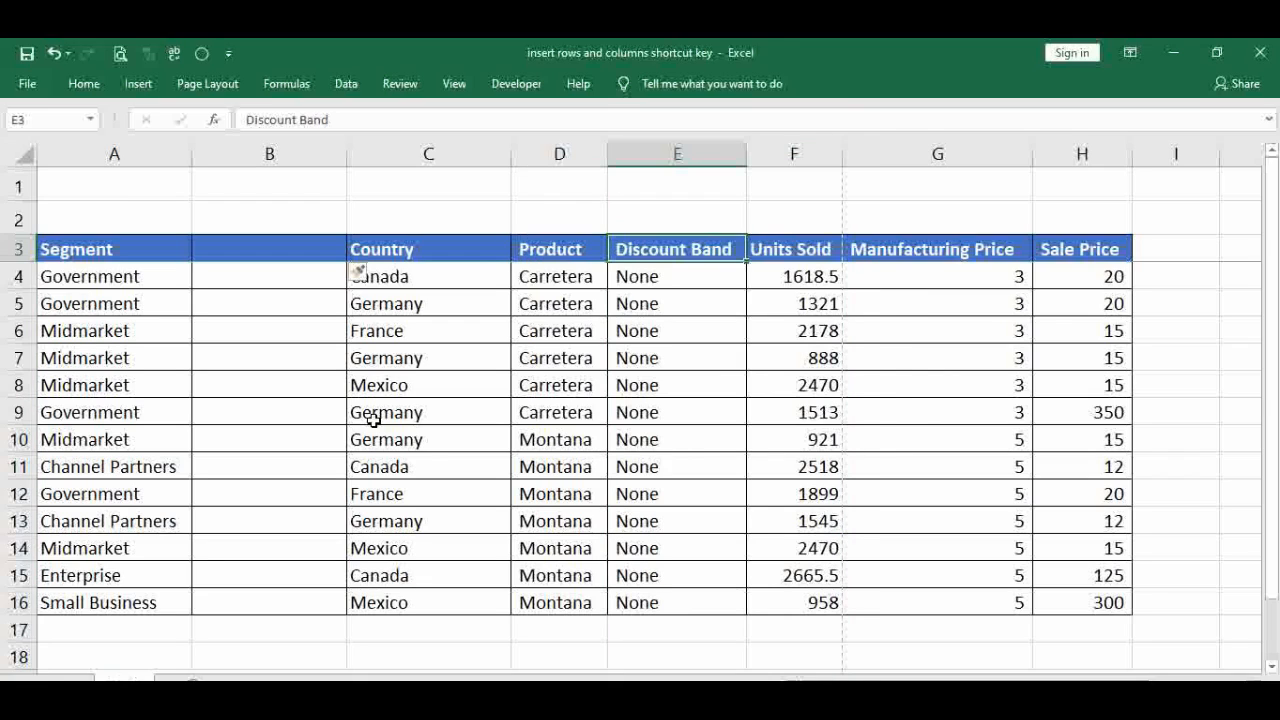
# Select the entire Discount Band and Units Sold columns and insert two blank columns before them.
pyautogui.hotkey('ctrl', 'space')
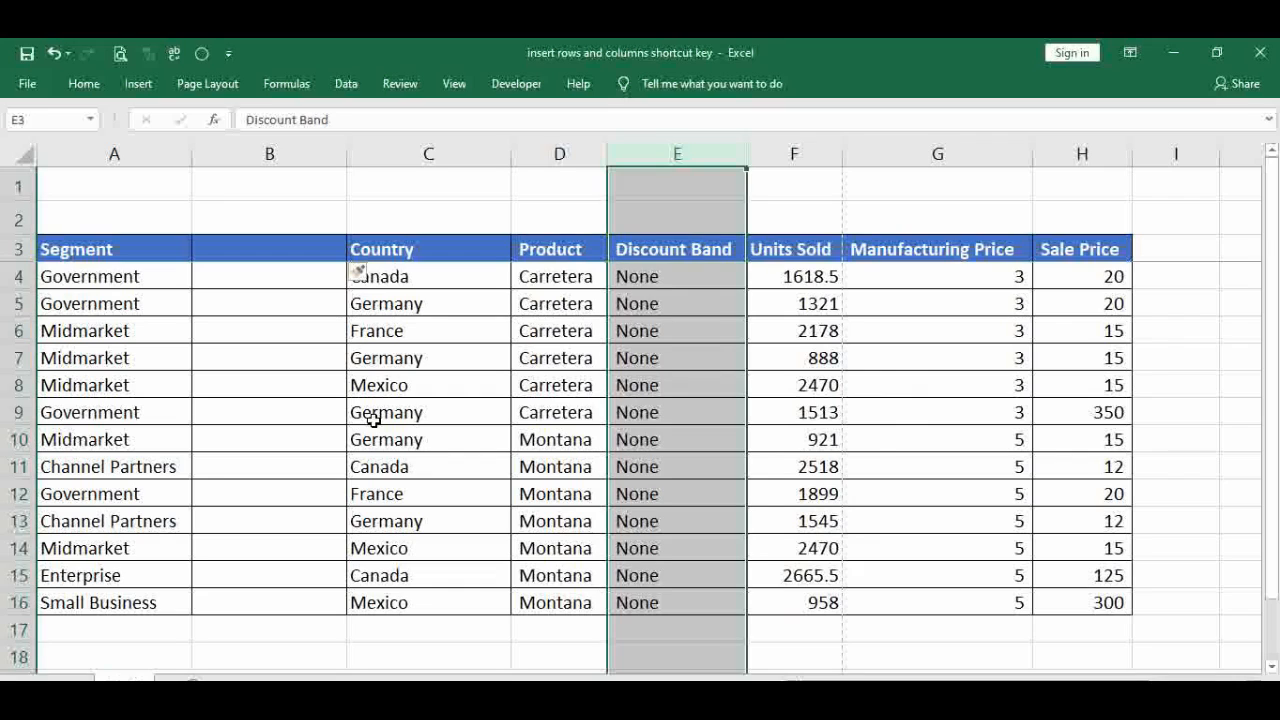
pyautogui.hotkey('shift', 'Right')
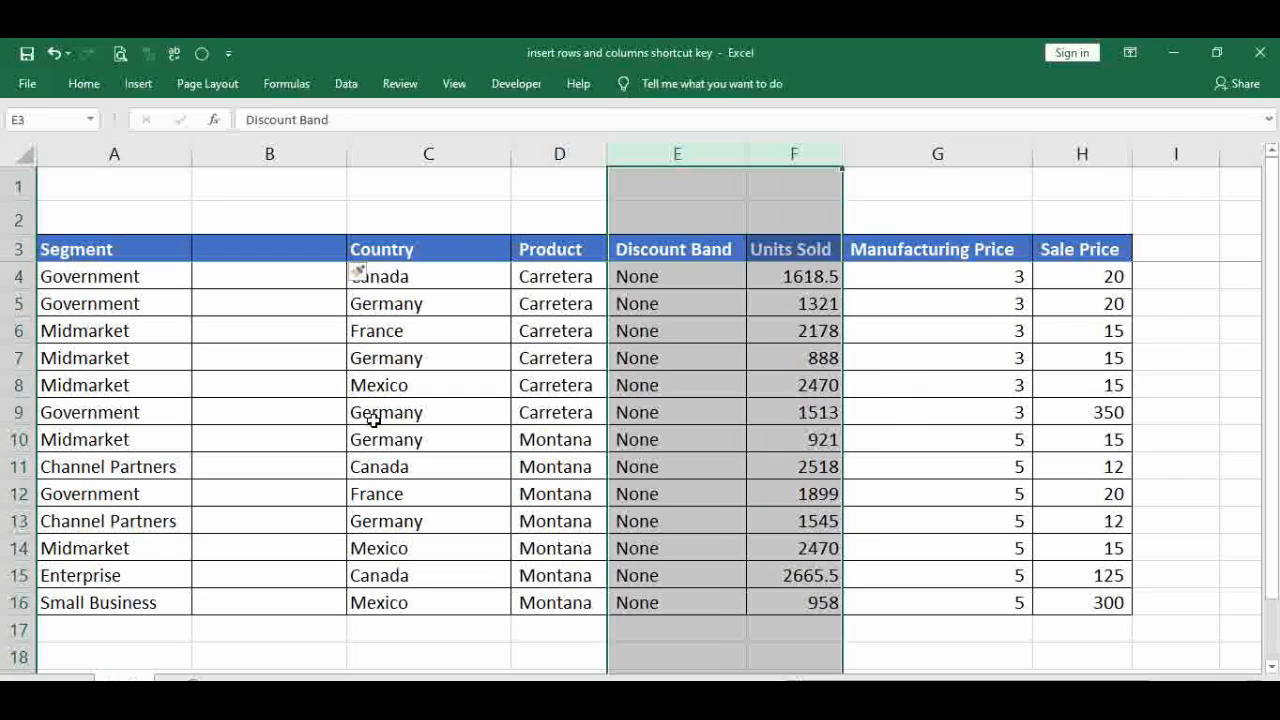
pyautogui.hotkey('ctrl', 'shift', '+')
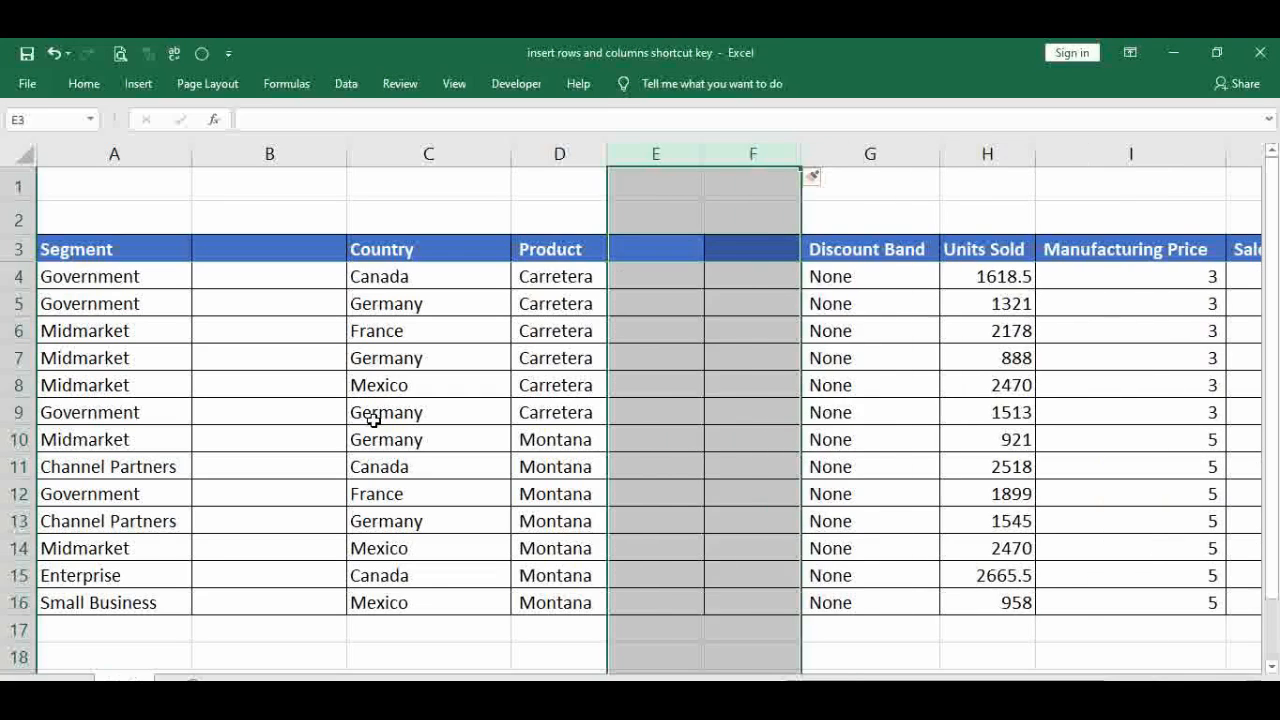
pyautogui.press('Left')
pyautogui.press('Right')
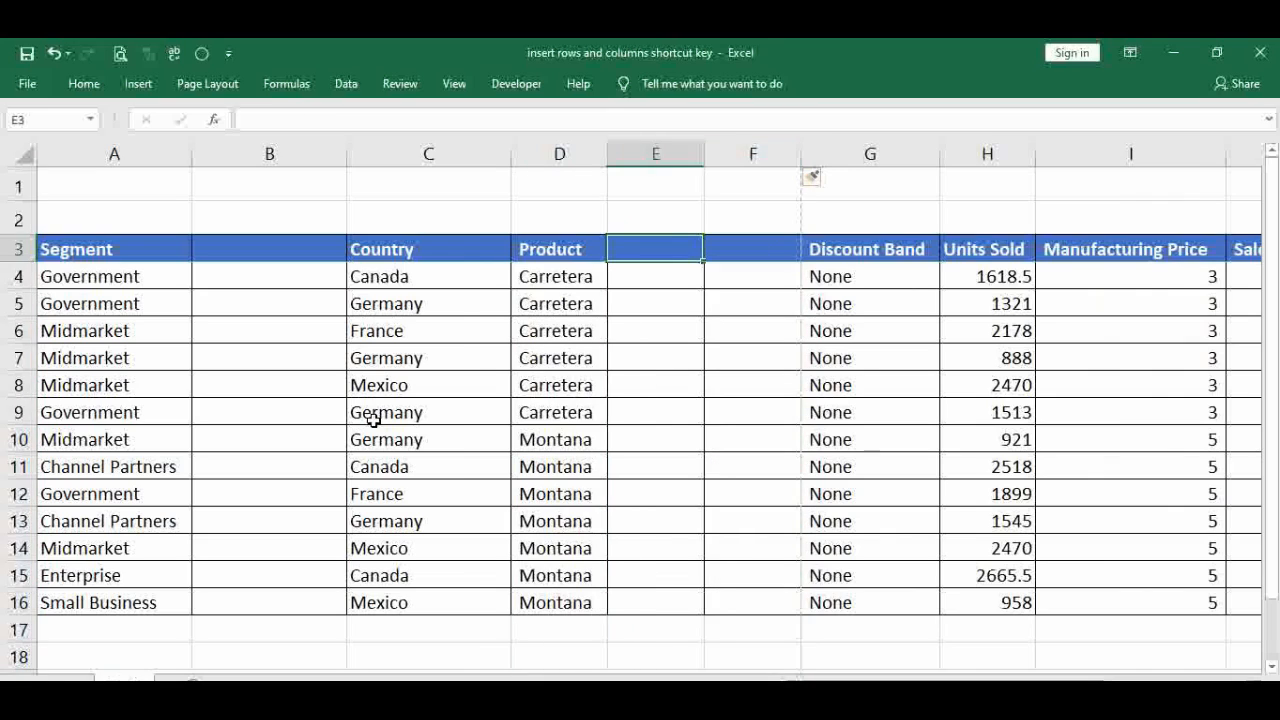
# Make the Units Sold header in cell H3 the active cell.
pyautogui.press('Right')
pyautogui.press('Right')
pyautogui.press('Right')
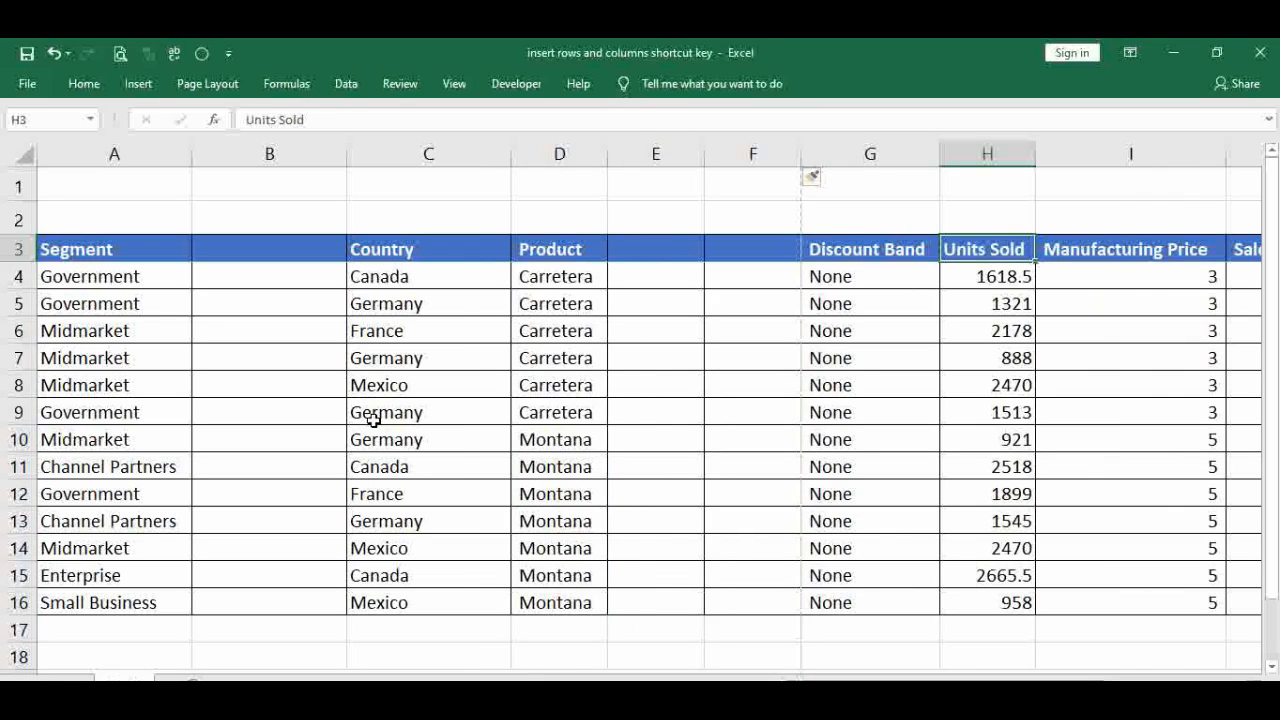
pyautogui.press('Up')
pyautogui.press('Up')
pyautogui.press('Down')
pyautogui.press('Down')
pyautogui.press('Down')
pyautogui.press('Up')
pyautogui.press('Up')
pyautogui.press('Down')
pyautogui.press('Up')
pyautogui.press('Down')
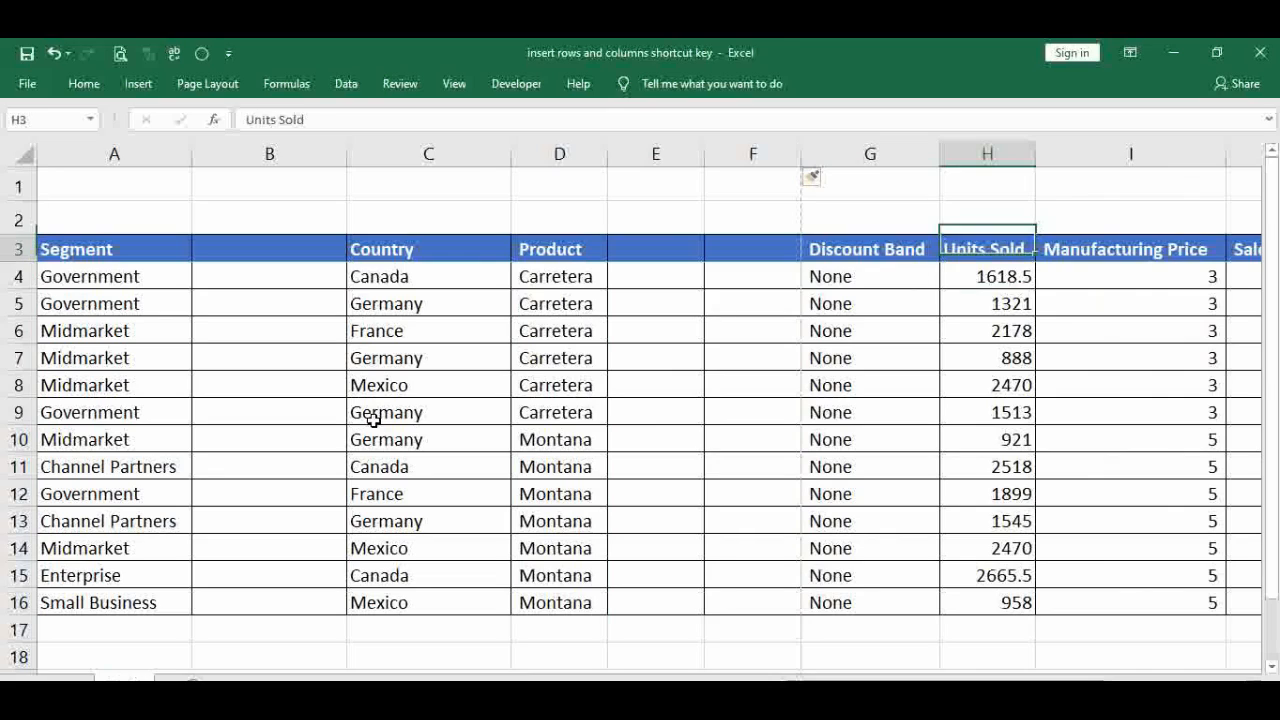
# From cell H5, insert one blank column before Units Sold using the Entire column option of the Insert dialog.
pyautogui.press('Down')
pyautogui.press('Down')
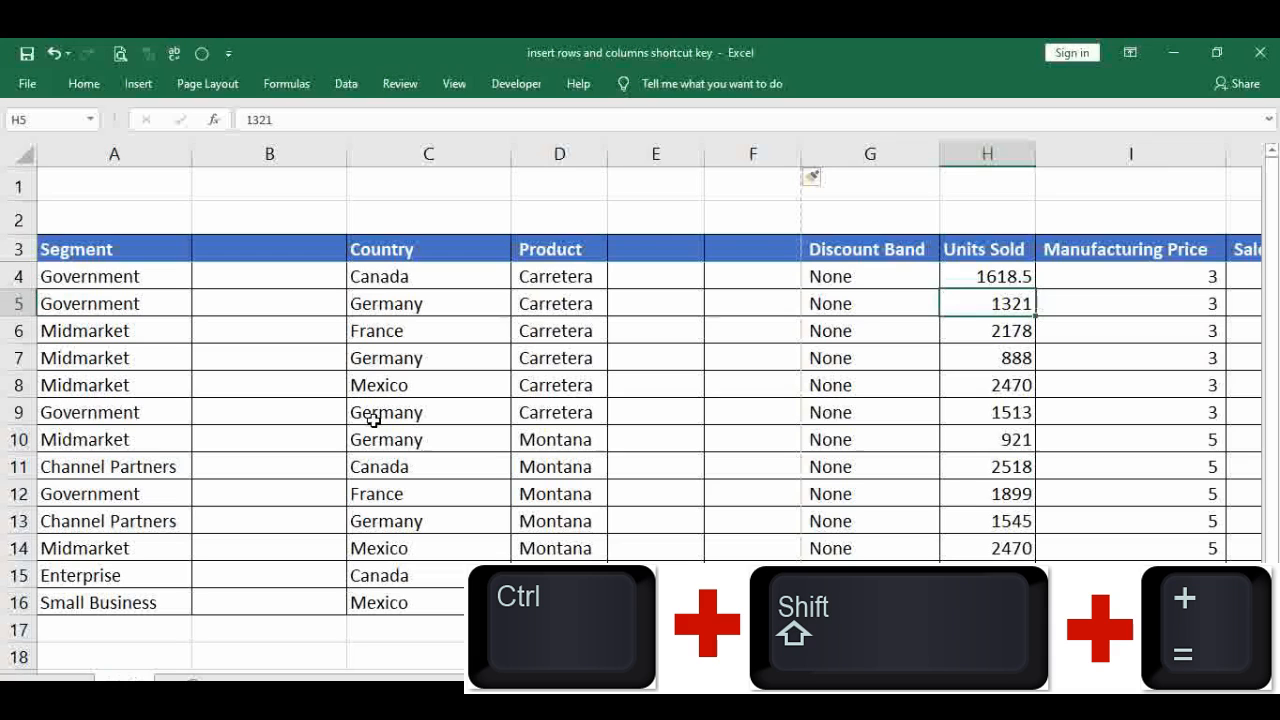
pyautogui.hotkey('ctrl', 'shift', '+')
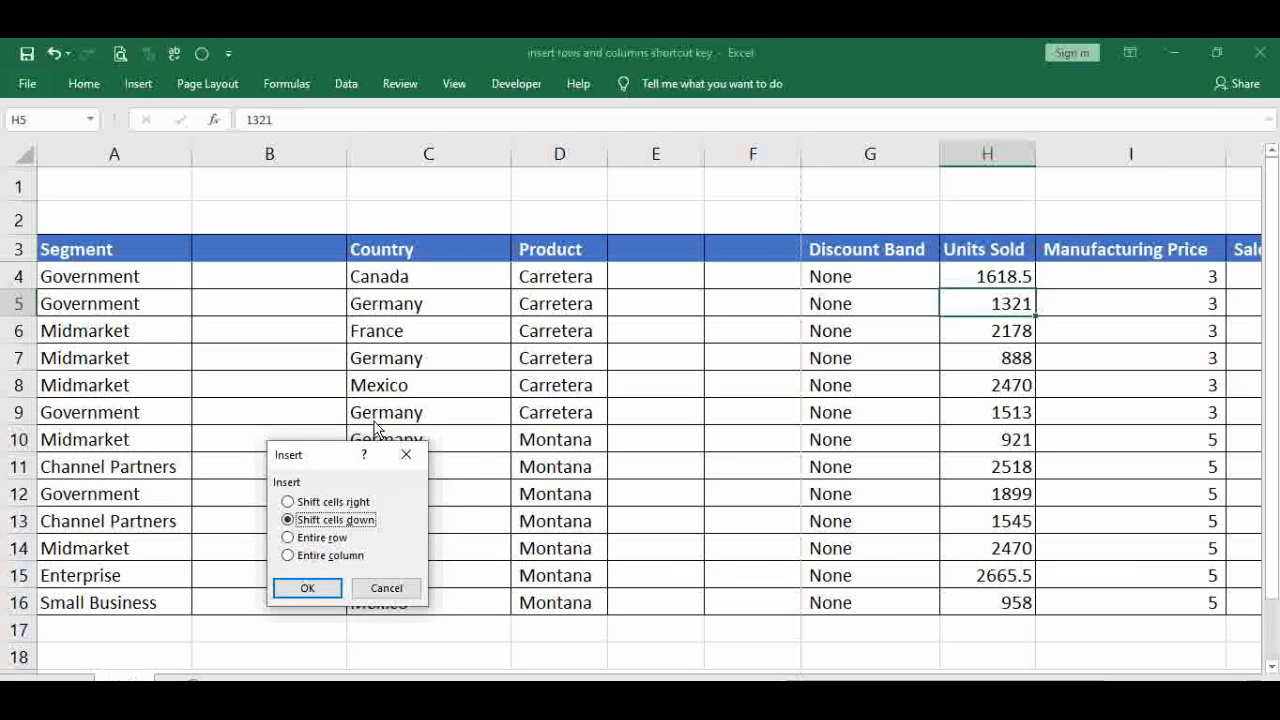
pyautogui.moveTo(322, 454); pyautogui.dragTo(548, 356)
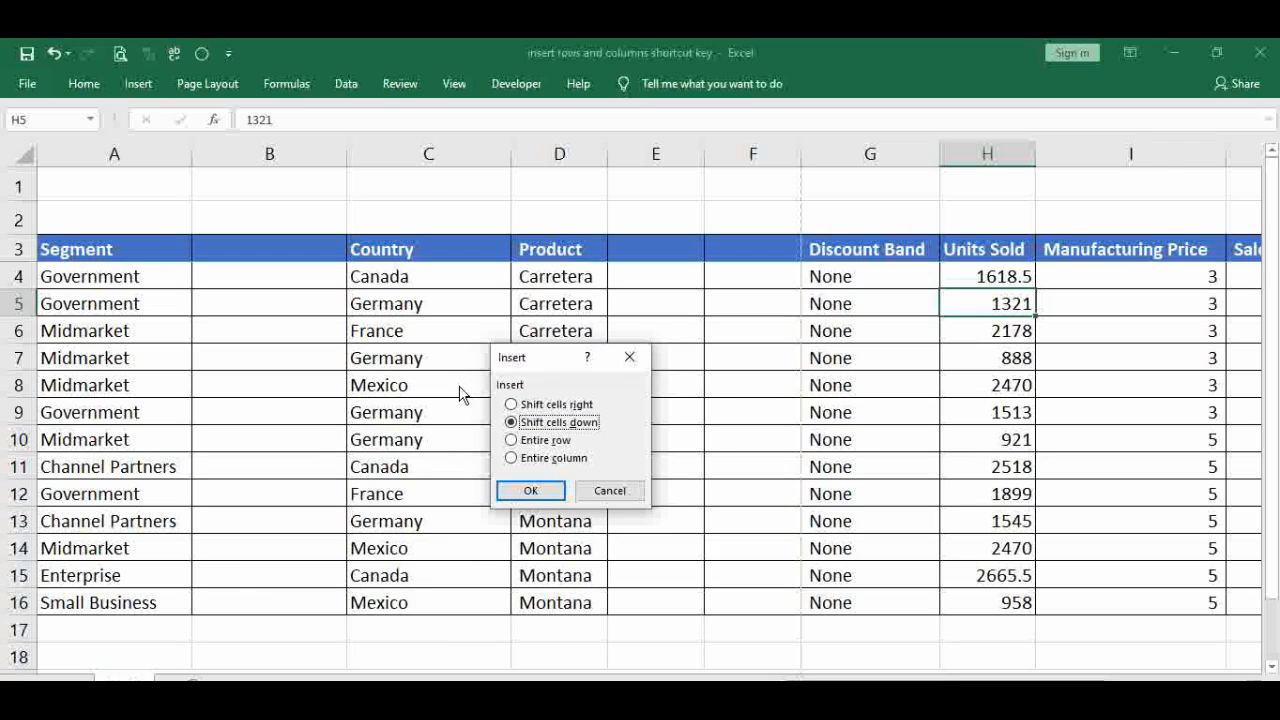
pyautogui.press('Down')
pyautogui.press('Down')
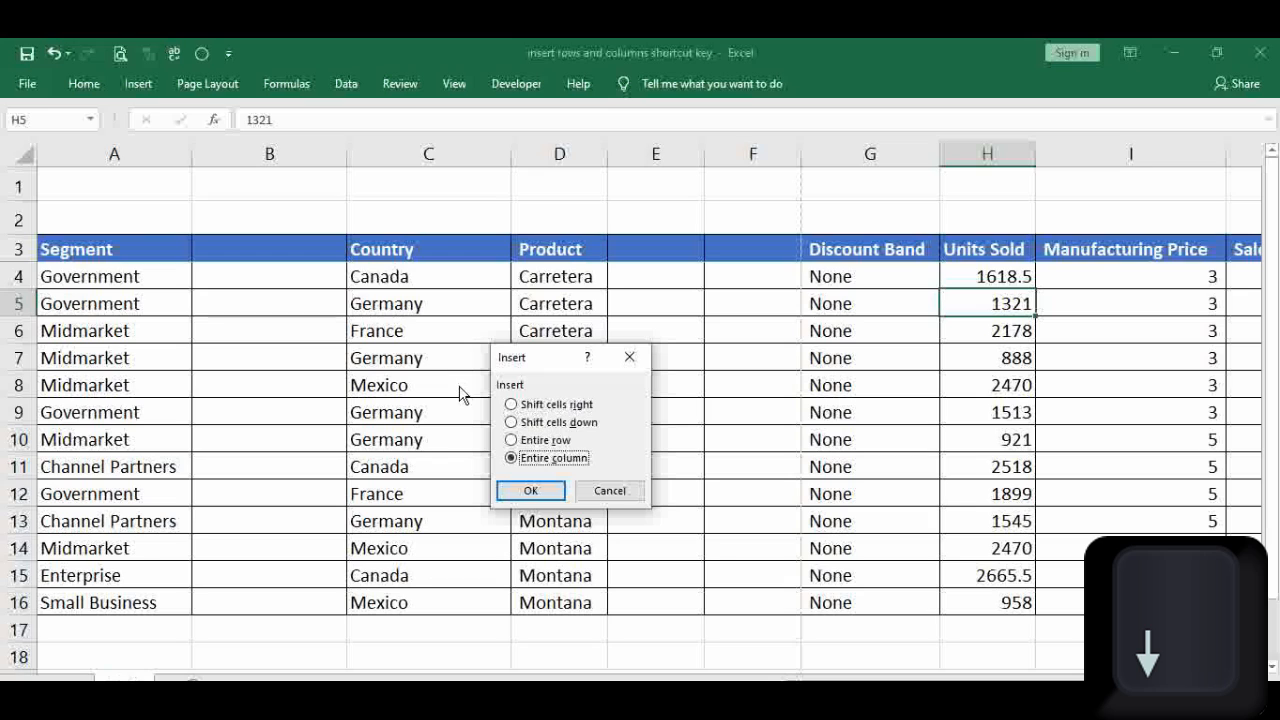
pyautogui.press('Return')
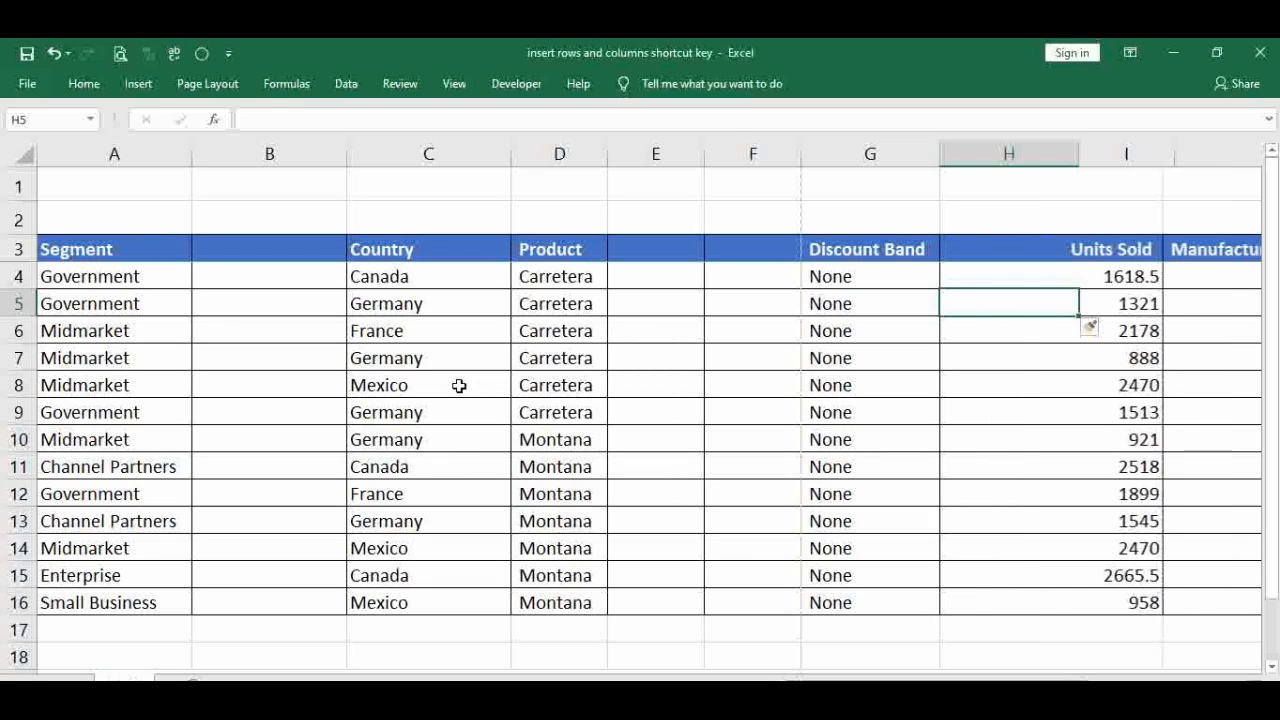
# Make cell D6 in the Product column the active cell.
pyautogui.press('Left')
pyautogui.press('Left')
pyautogui.press('Left')
pyautogui.press('Left')
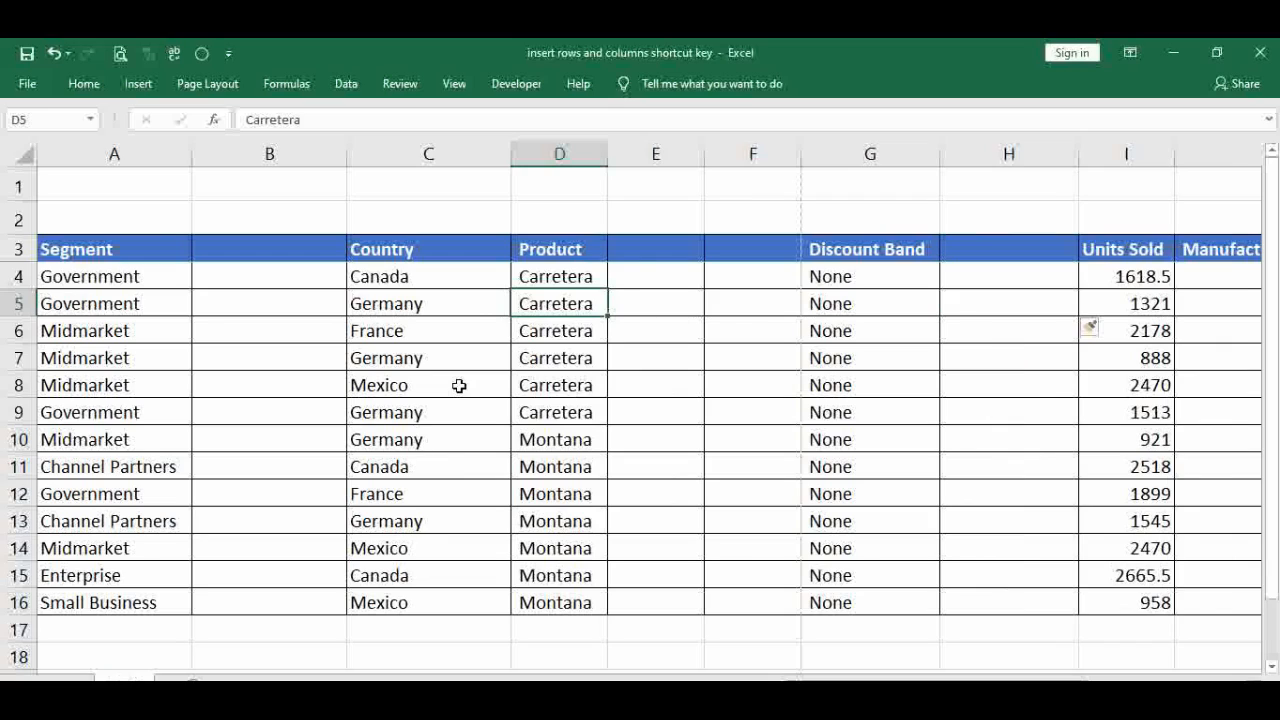
pyautogui.press('Up')
pyautogui.press('Up')
pyautogui.press('Down')
pyautogui.press('Down')
pyautogui.press('Down')
pyautogui.press('Down')
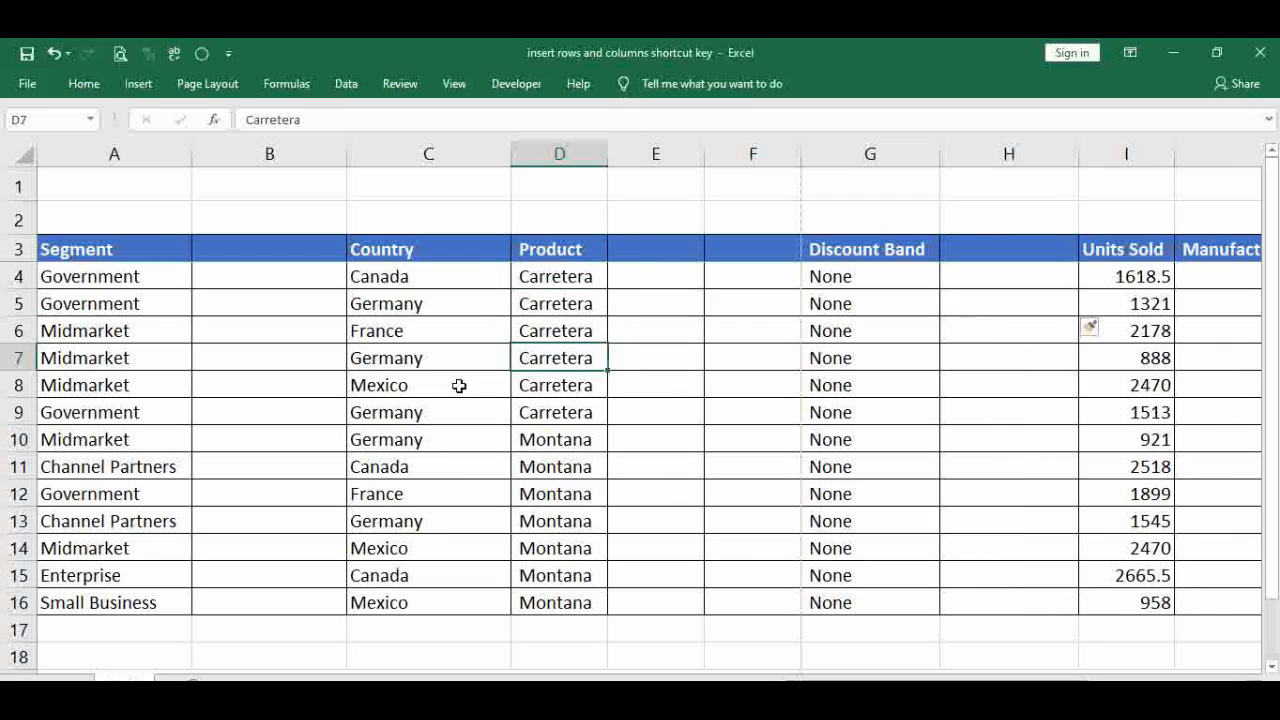
pyautogui.press('Up')
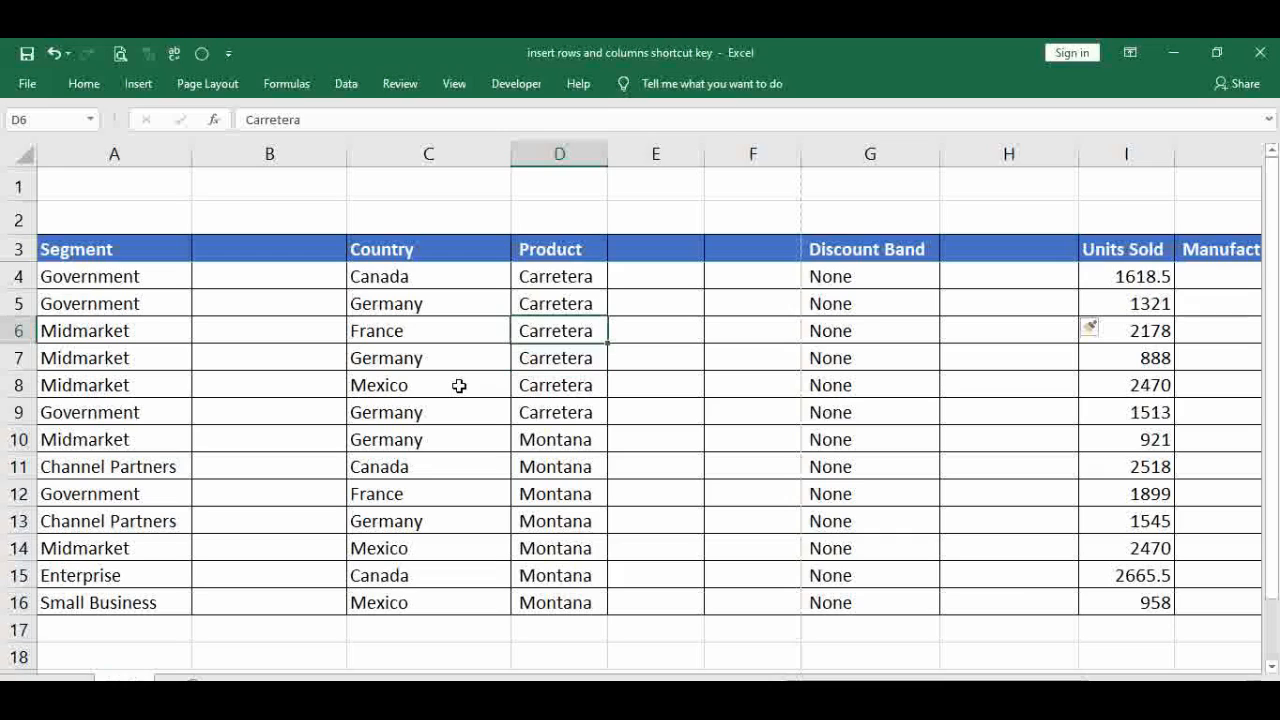
# Extend the selection to D6:E6 and insert two blank columns before Product with the Entire column option.
pyautogui.hotkey('shift', 'Right')
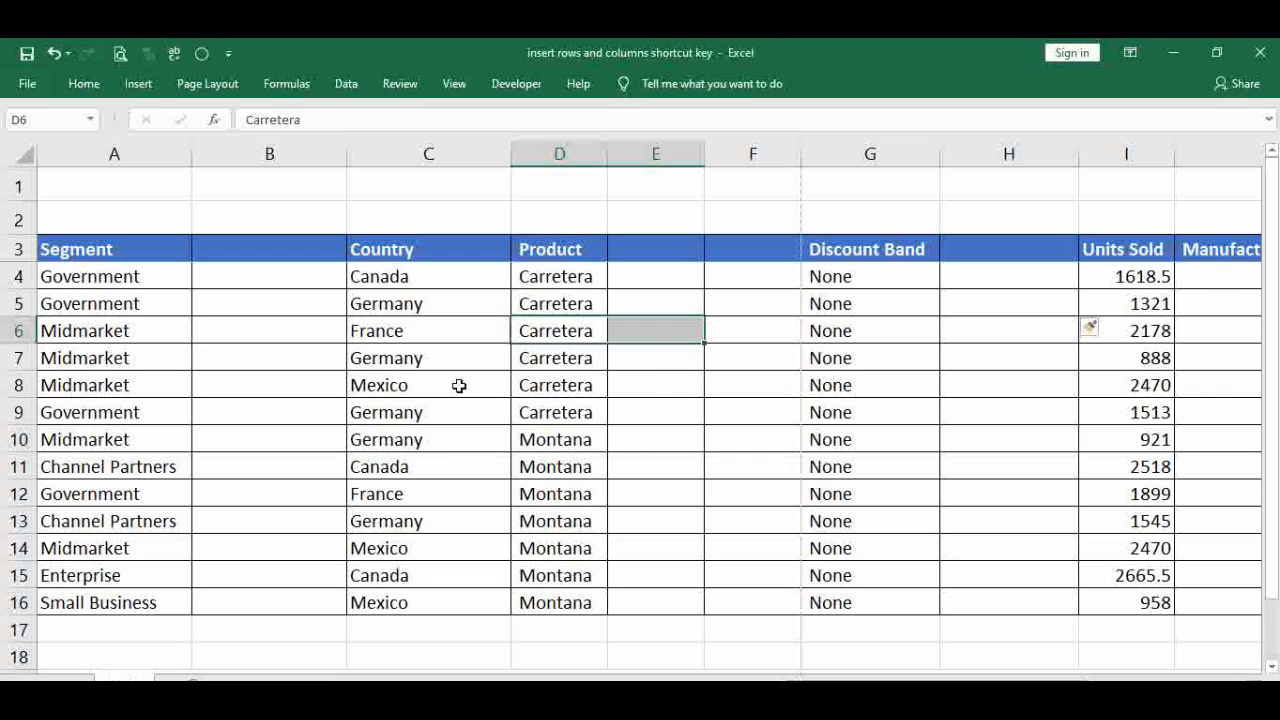
pyautogui.hotkey('ctrl', 'shift', '+')
pyautogui.press('c')
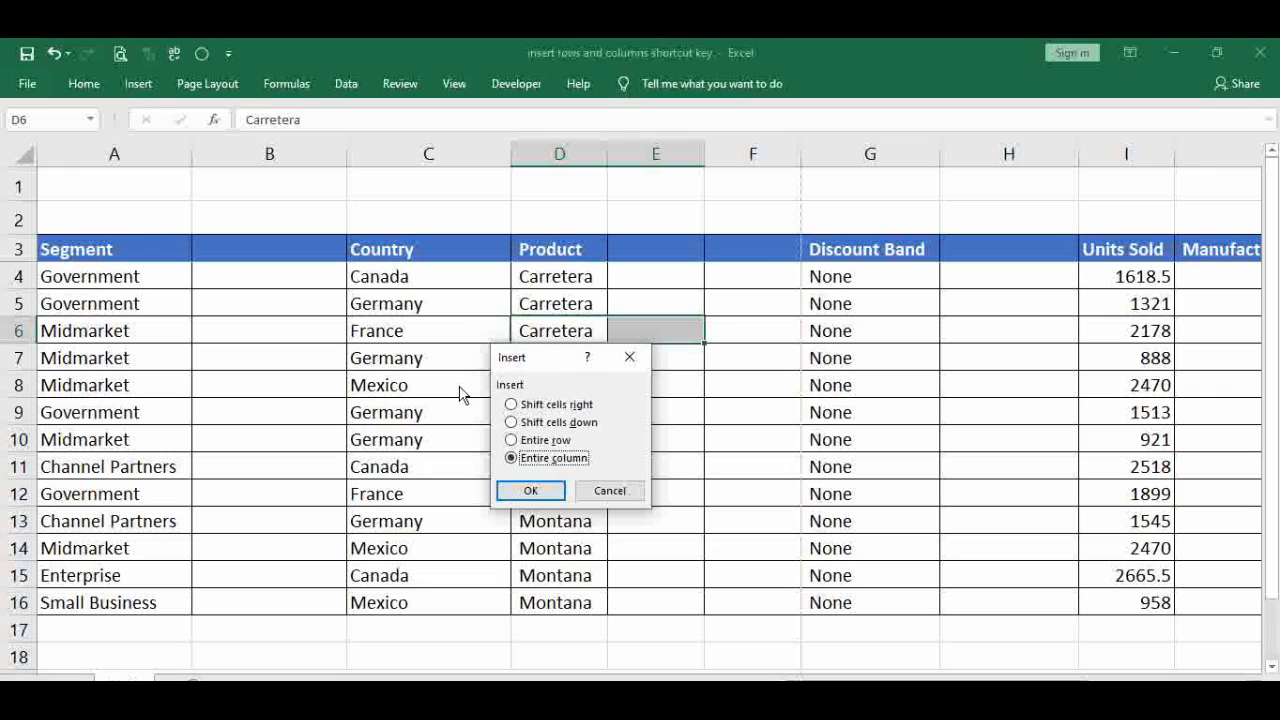
pyautogui.press('Return')
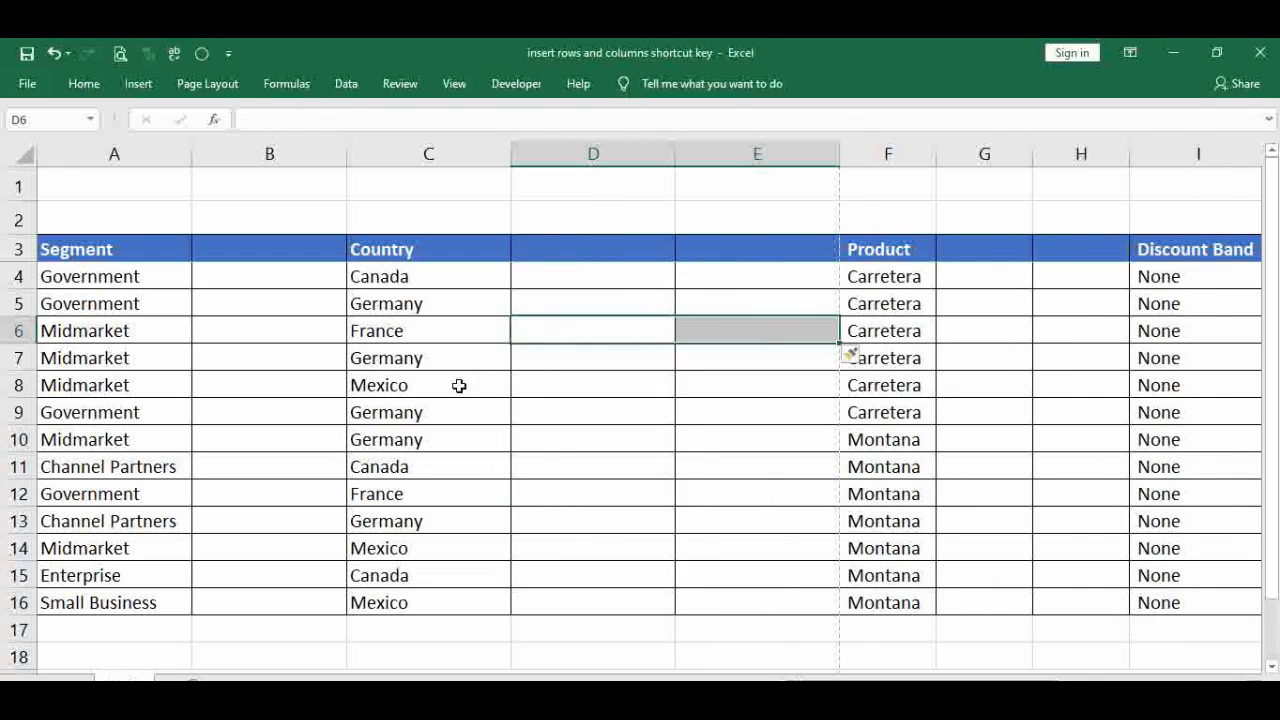
# Make cell A8, in the Midmarket Mexico record, the active cell.
pyautogui.press('Home')
pyautogui.press('Down')
pyautogui.press('Down')
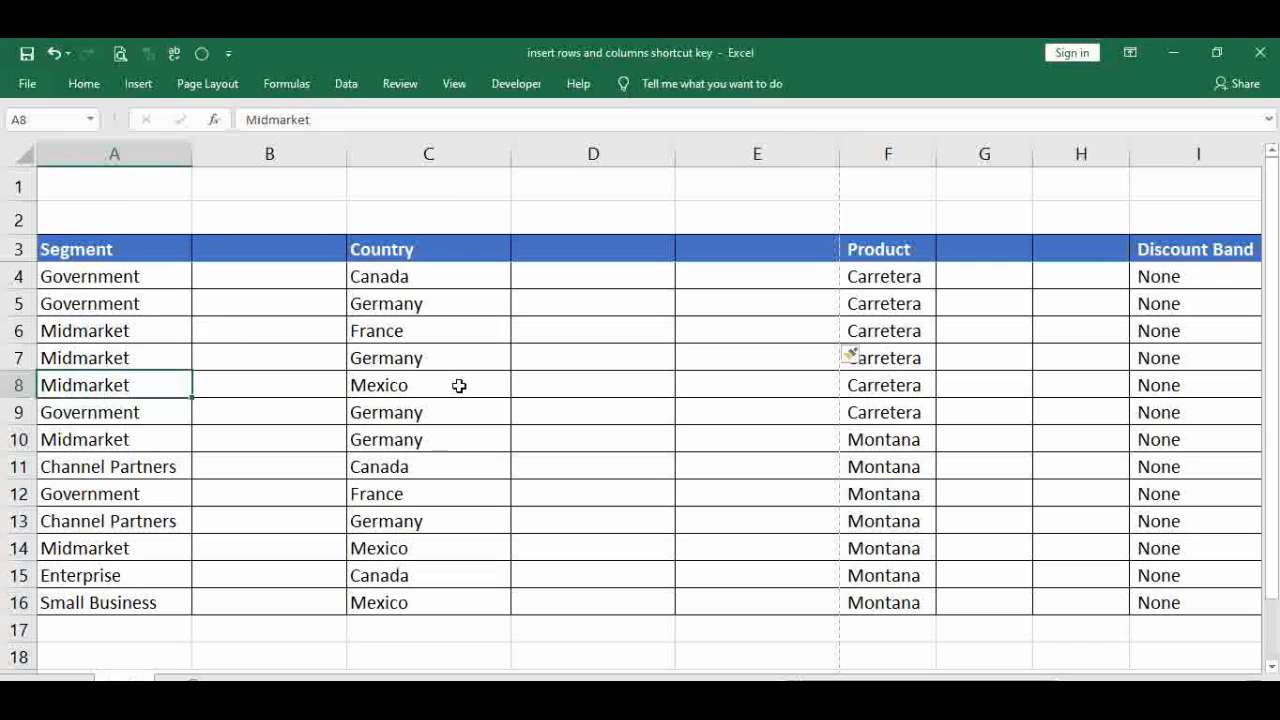
pyautogui.press('Right')
pyautogui.press('Right')
pyautogui.press('Left')
pyautogui.press('Left')
pyautogui.press('Up')
pyautogui.press('Down')
pyautogui.press('Right')
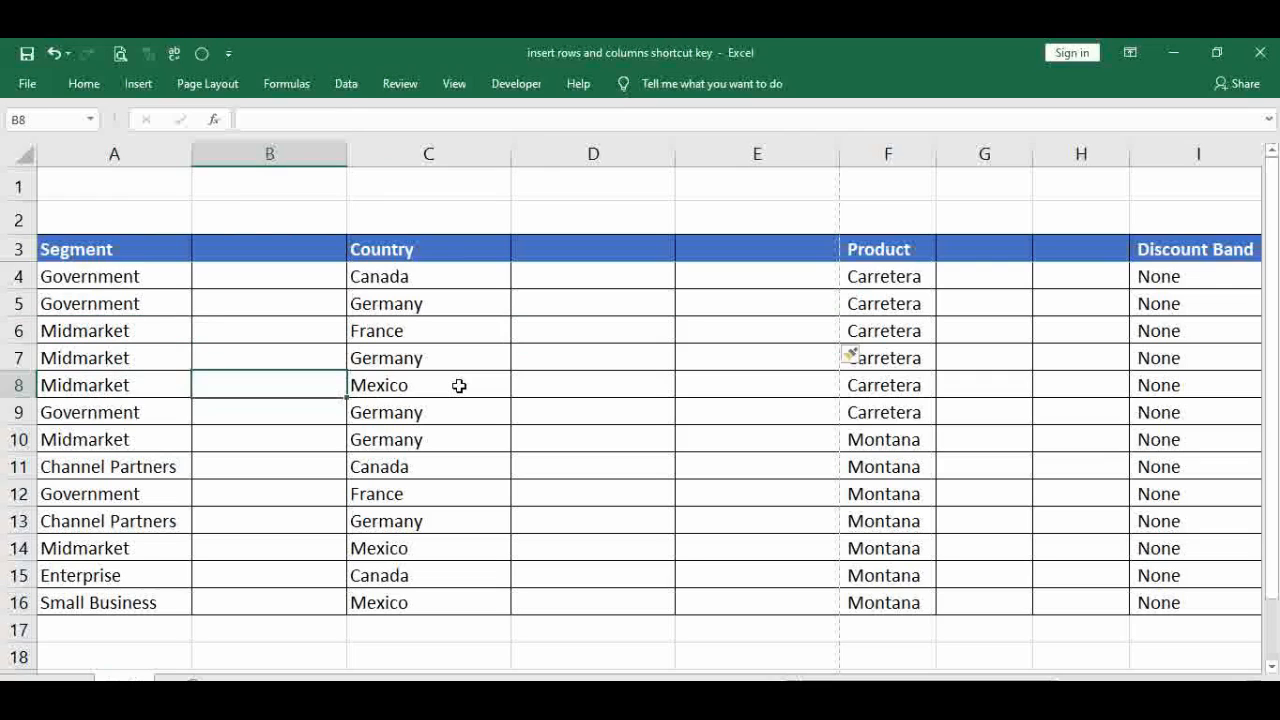
pyautogui.press('Left')
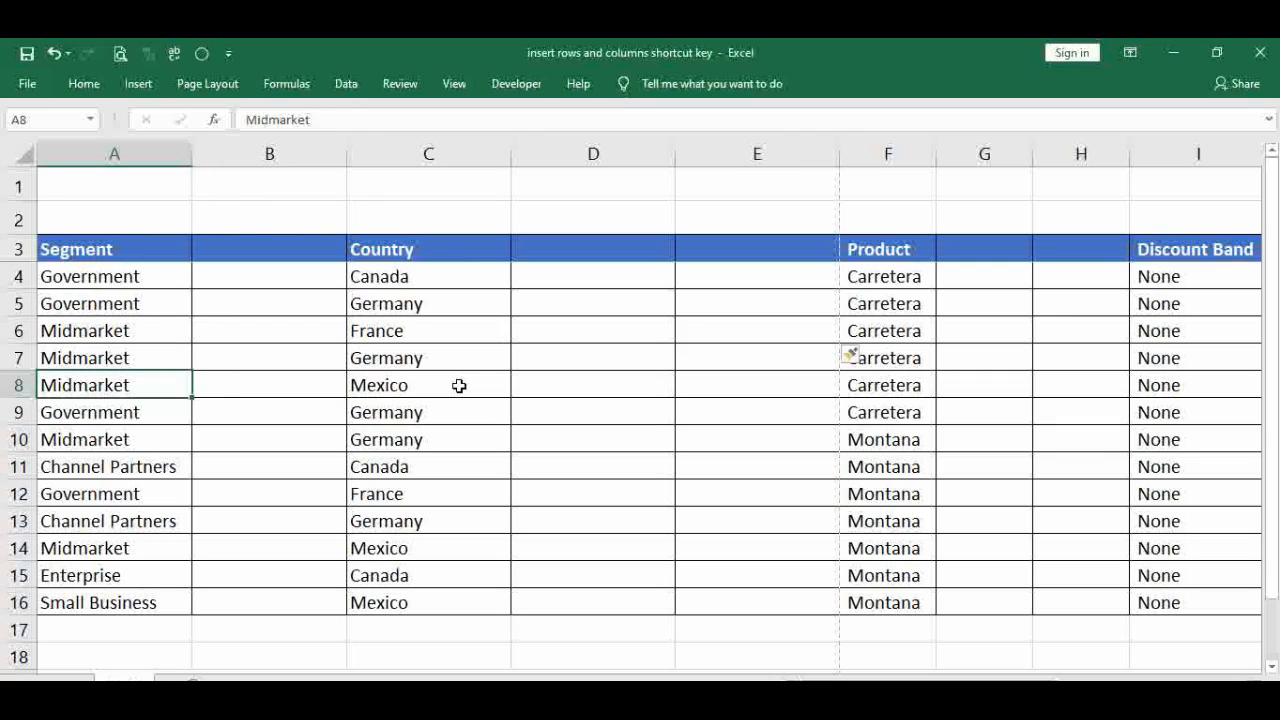
# From cell C8, insert one blank row above the Midmarket Mexico record with the Entire row option.
pyautogui.press('Right')
pyautogui.press('Right')
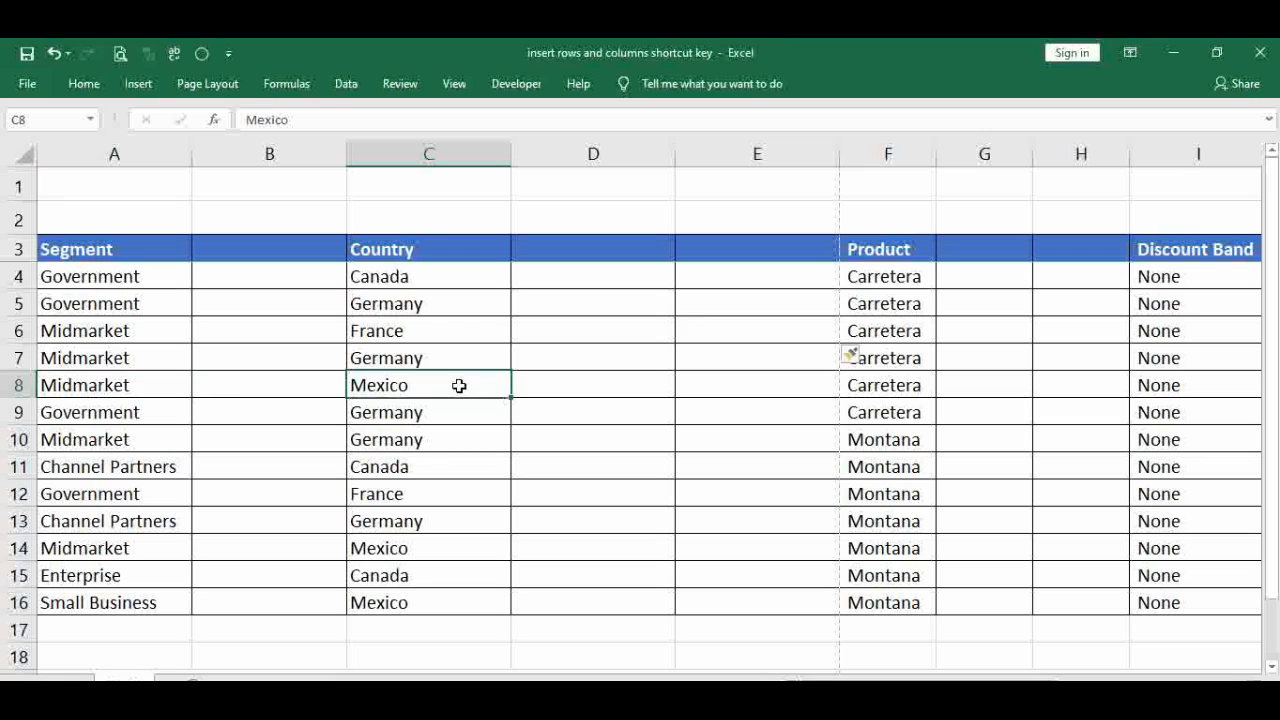
pyautogui.hotkey('ctrl', 'shift', '+')
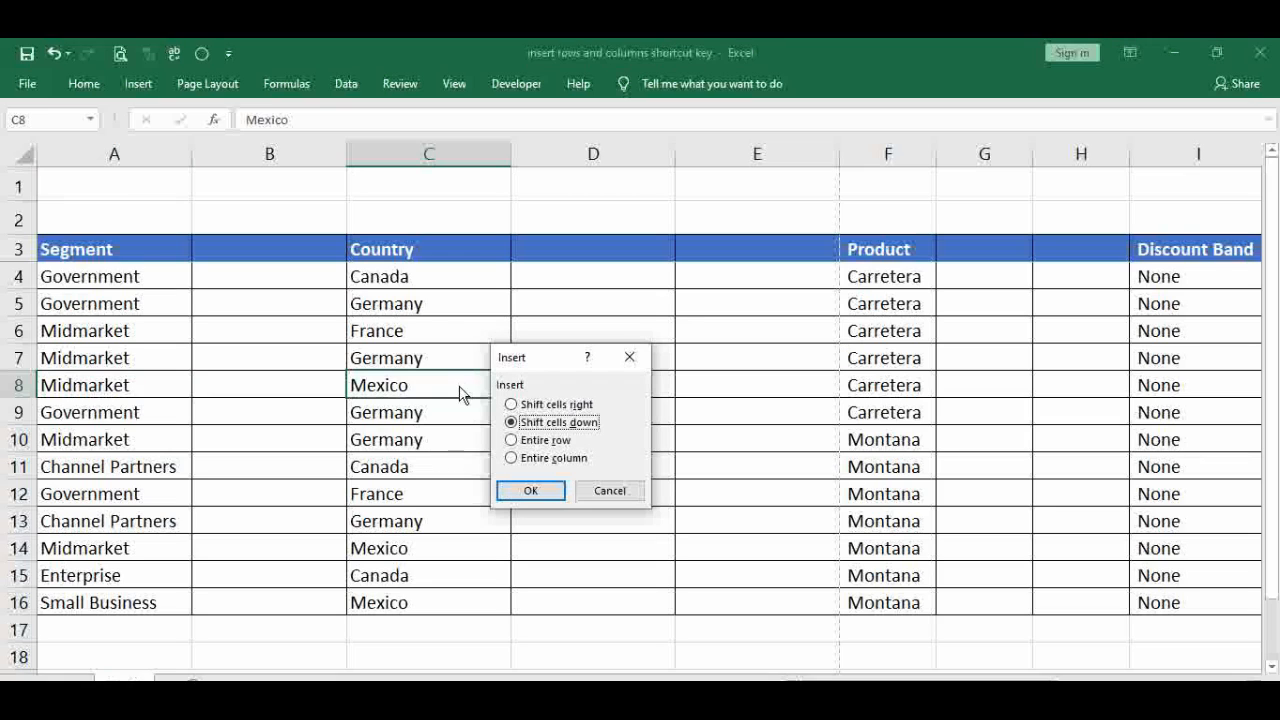
pyautogui.press('r')
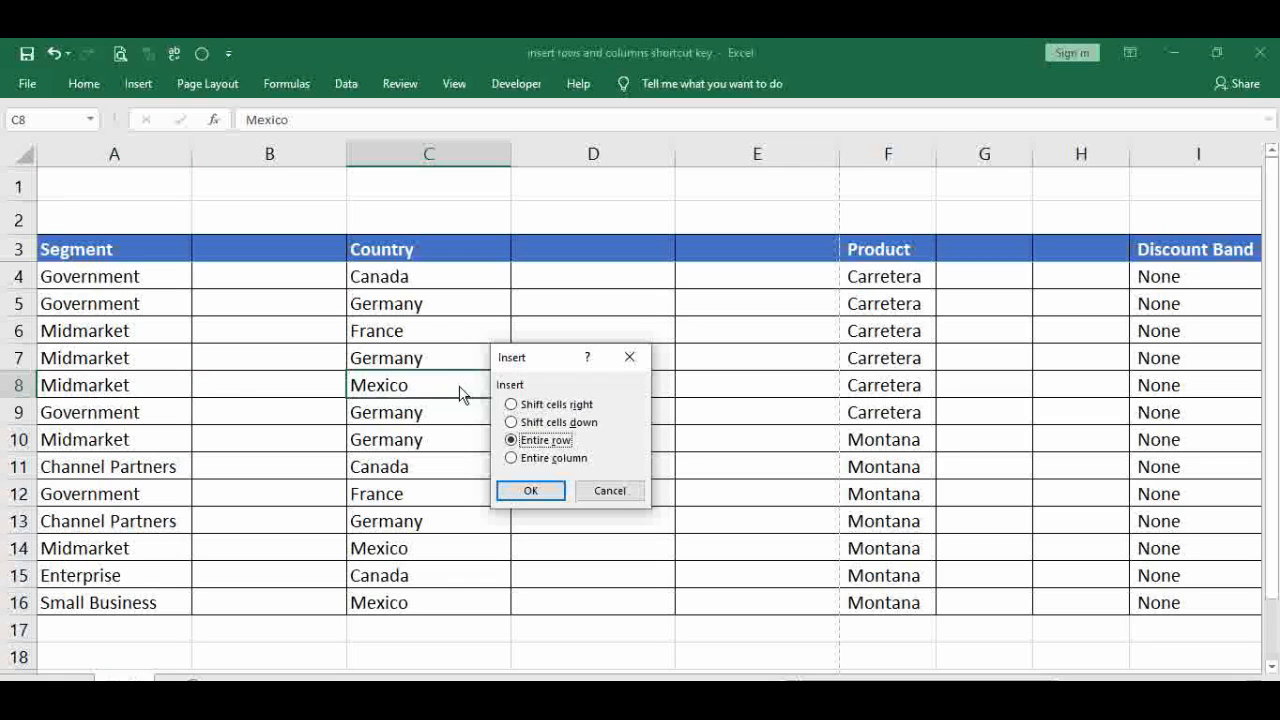
pyautogui.press('Return')
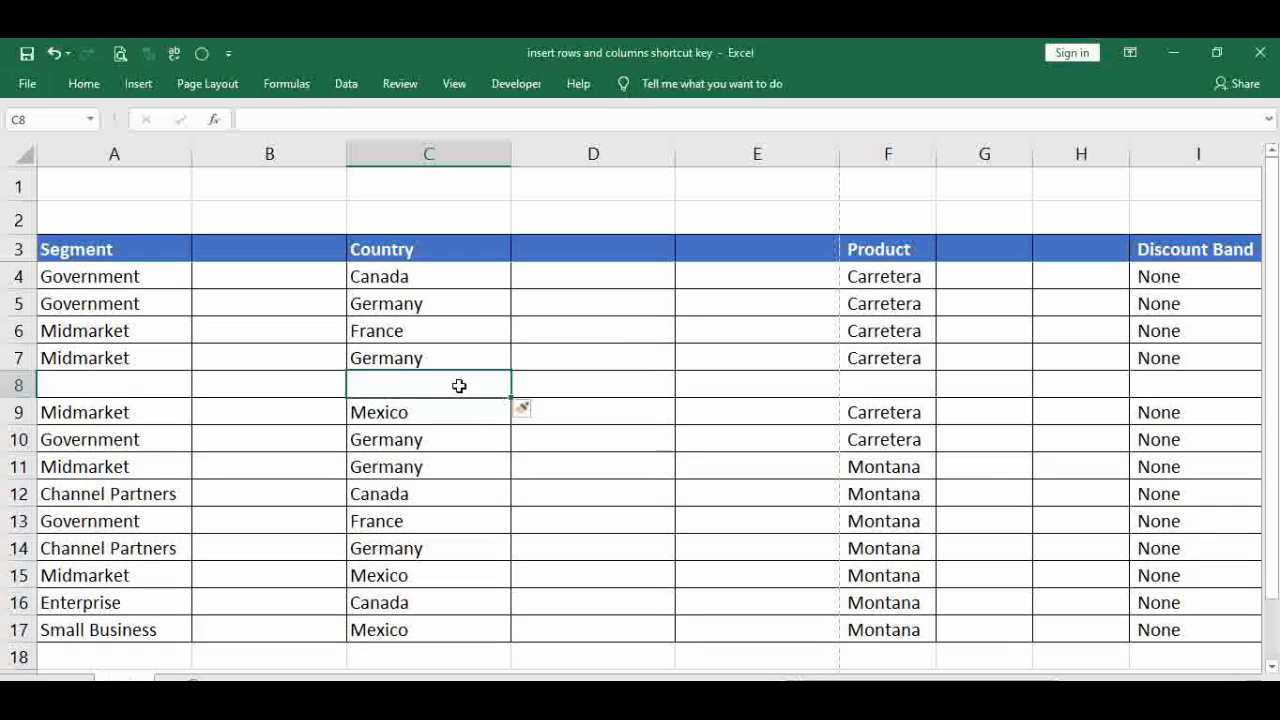
# Select cells C13:C15 and insert three blank rows above the Government France record with the Entire row option.
pyautogui.press('Down')
pyautogui.press('Down')
pyautogui.press('Down')
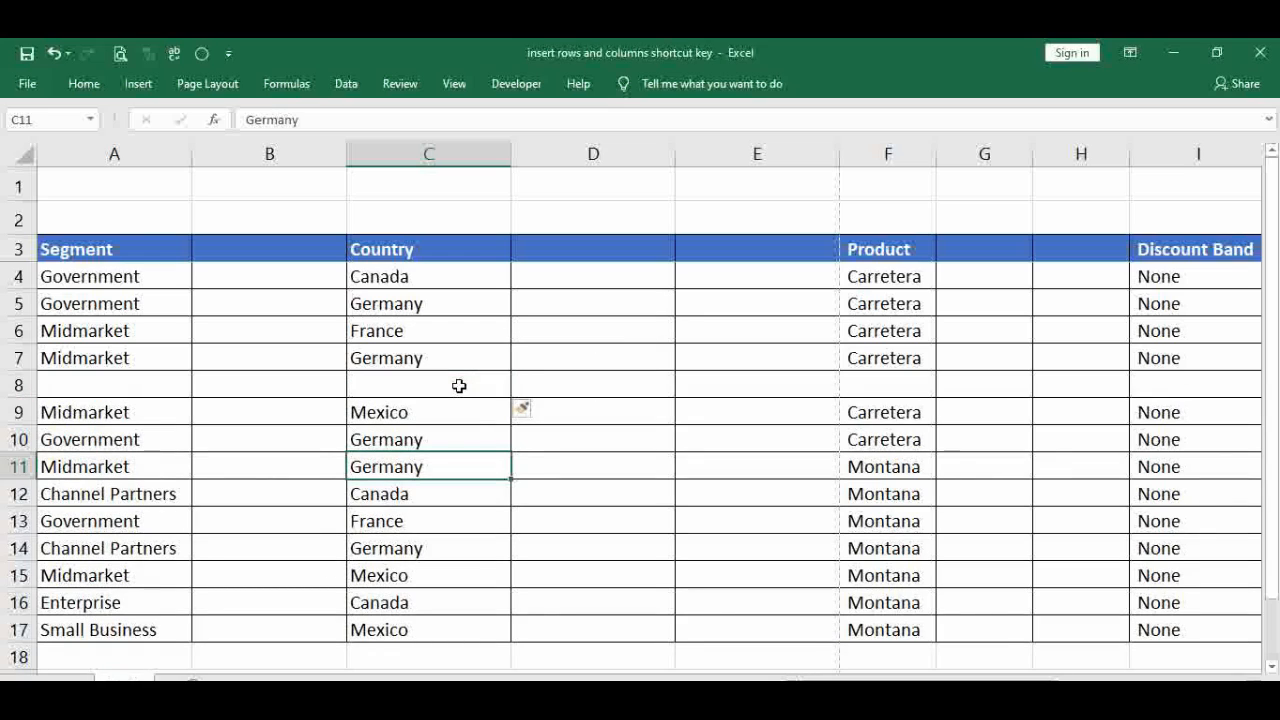
pyautogui.press('Down')
pyautogui.press('Down')
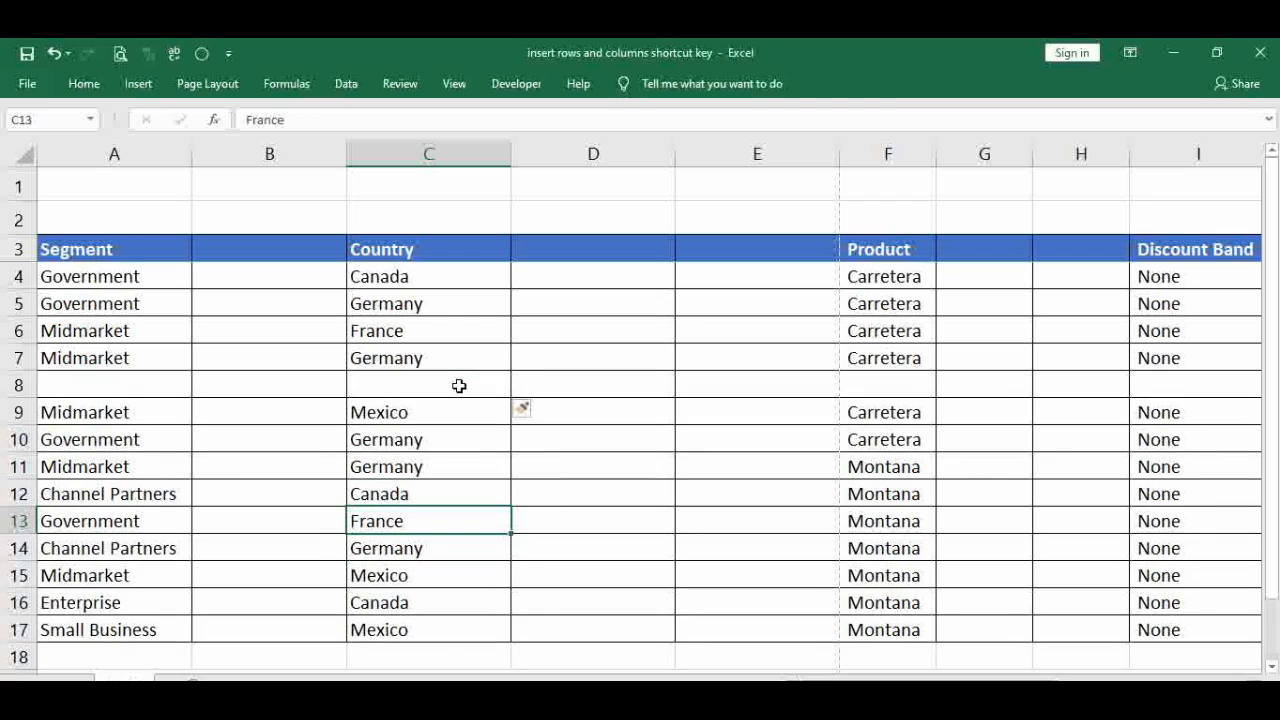
pyautogui.hotkey('shift', 'Down')
pyautogui.hotkey('shift', 'Down')
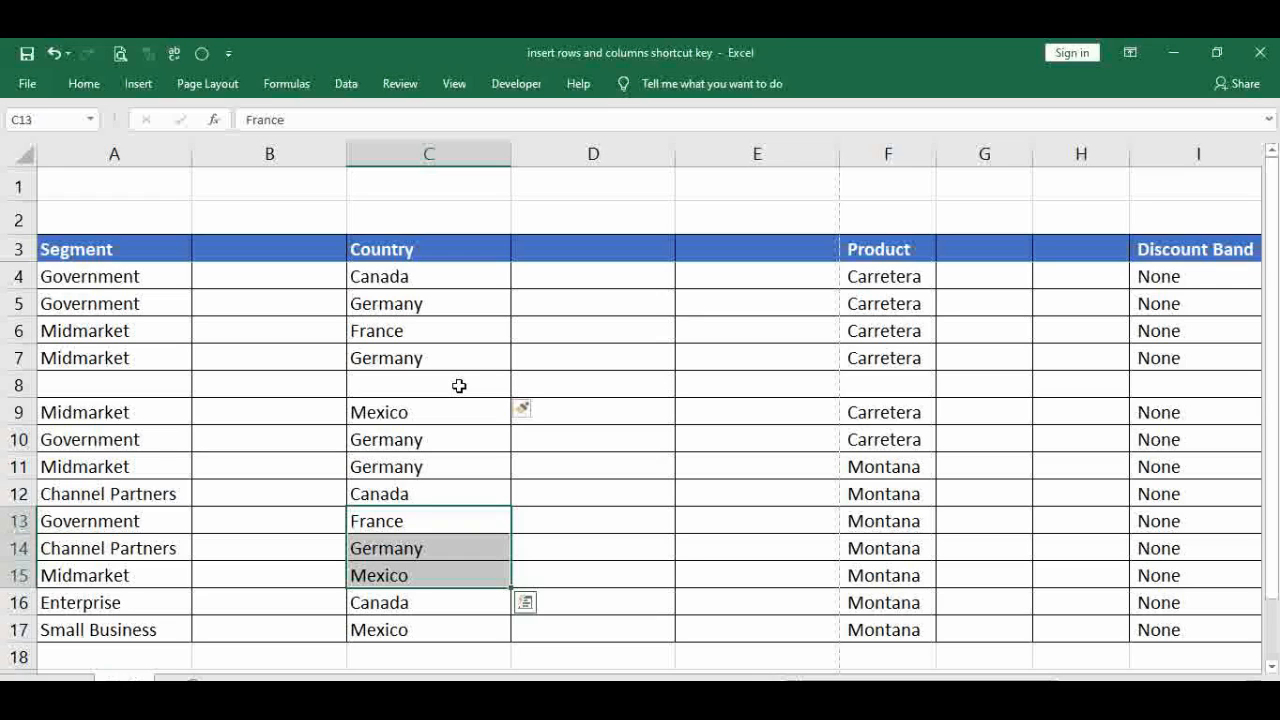
pyautogui.hotkey('ctrl', 'shift', '+')
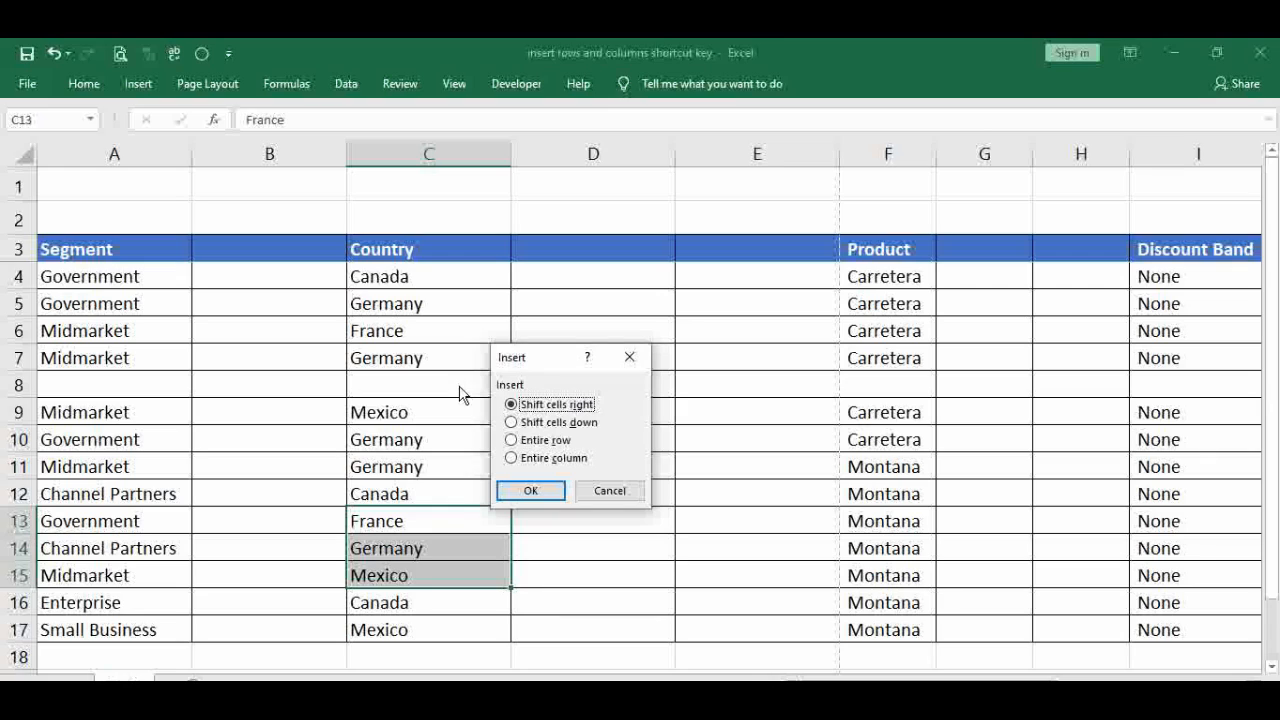
pyautogui.press('Down')
pyautogui.press('Down')
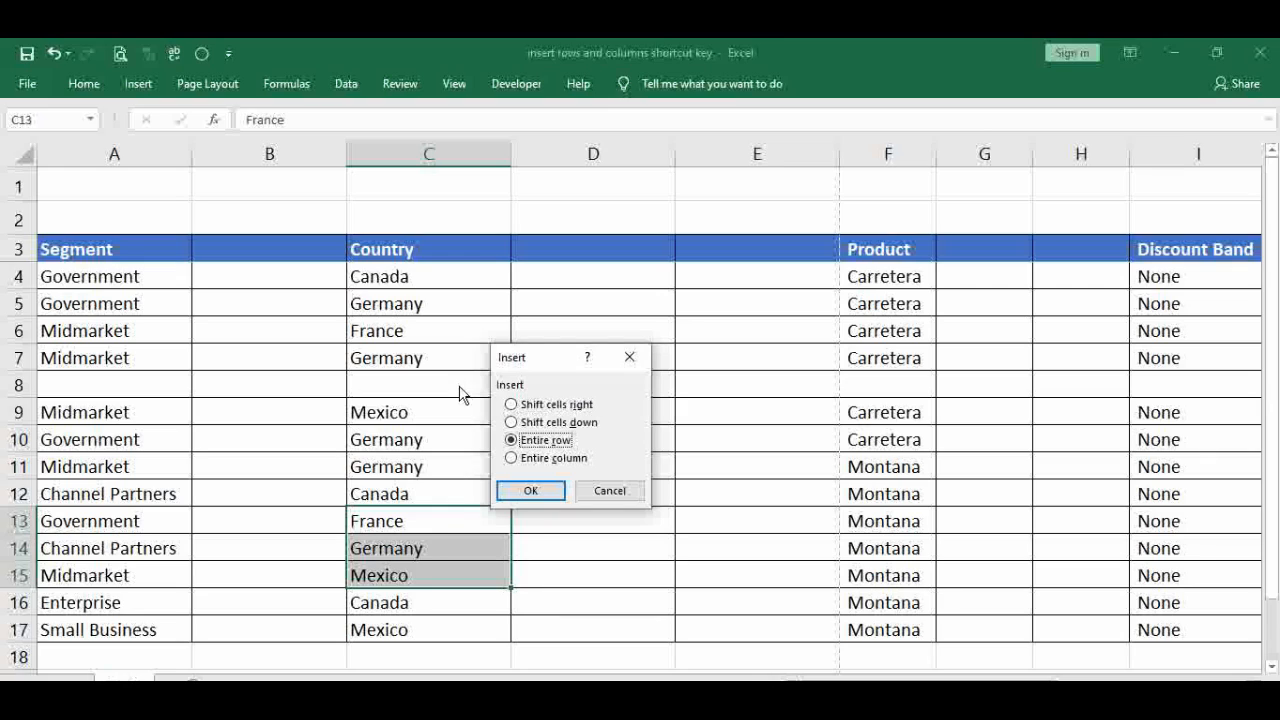
pyautogui.press('Return')
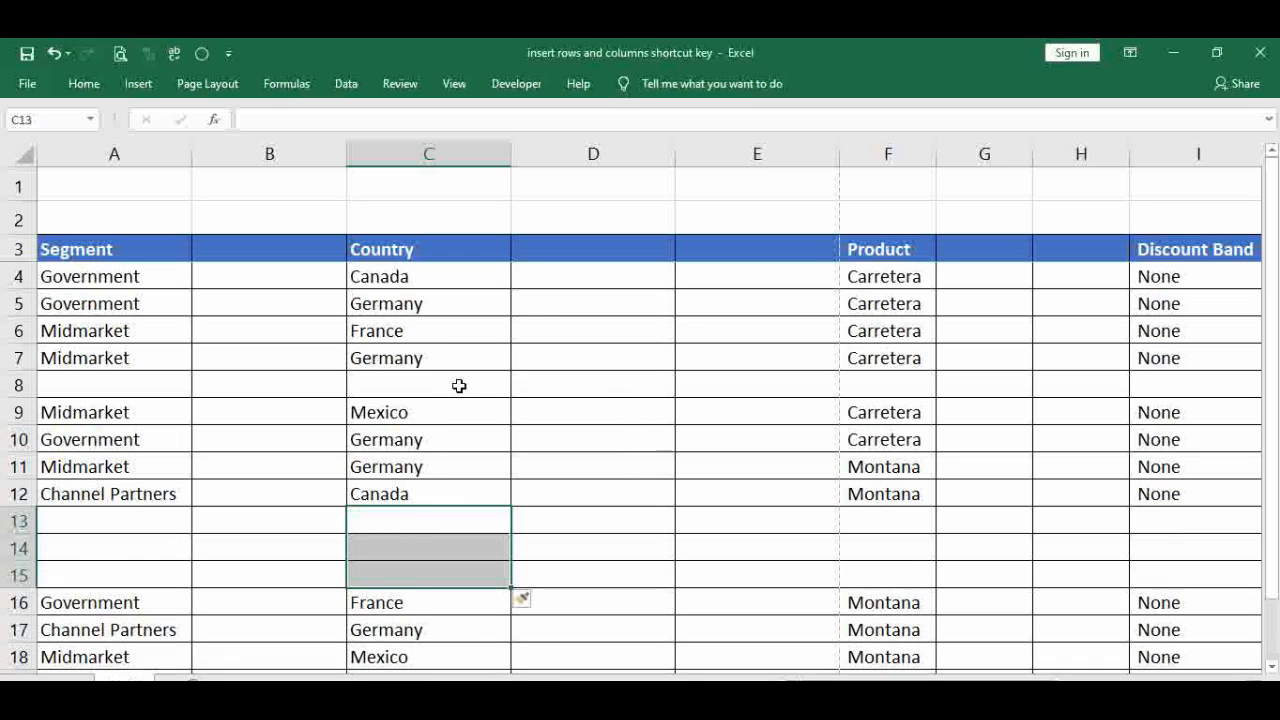
pyautogui.press('Left')
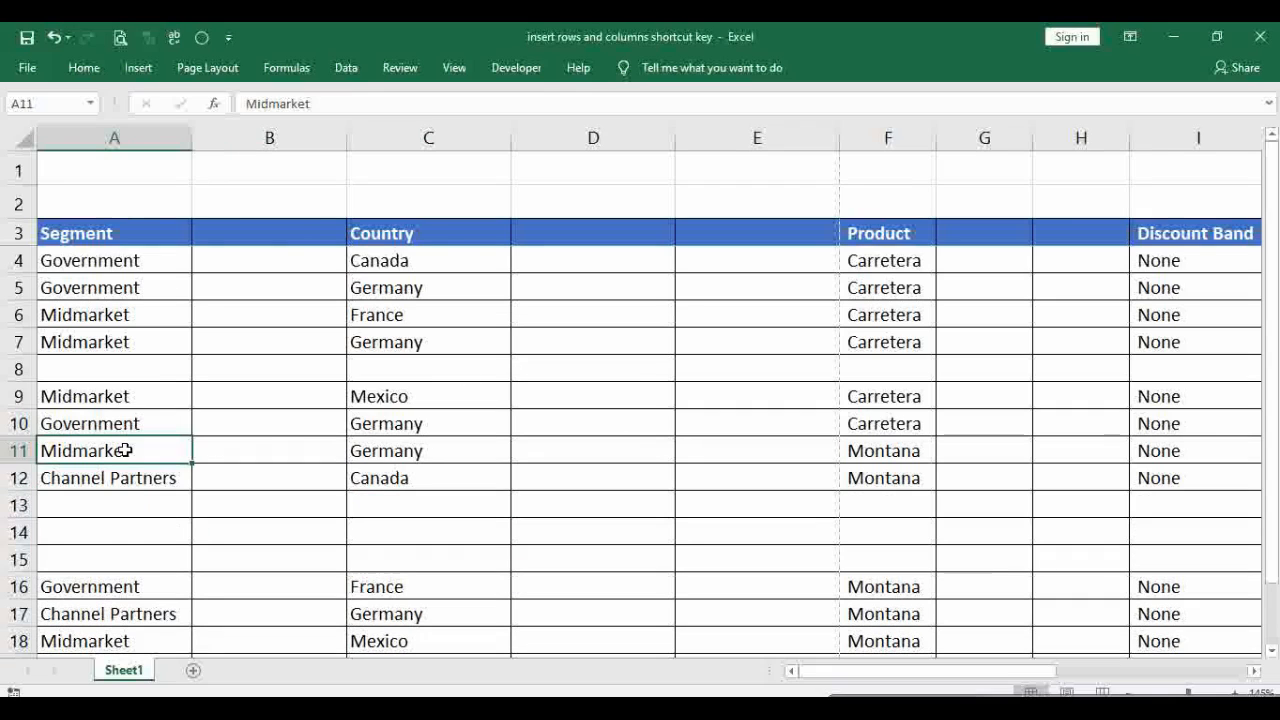
pyautogui.press('Up')
pyautogui.press('Down')
pyautogui.press('Up')
pyautogui.press('Down')
pyautogui.press('Right')
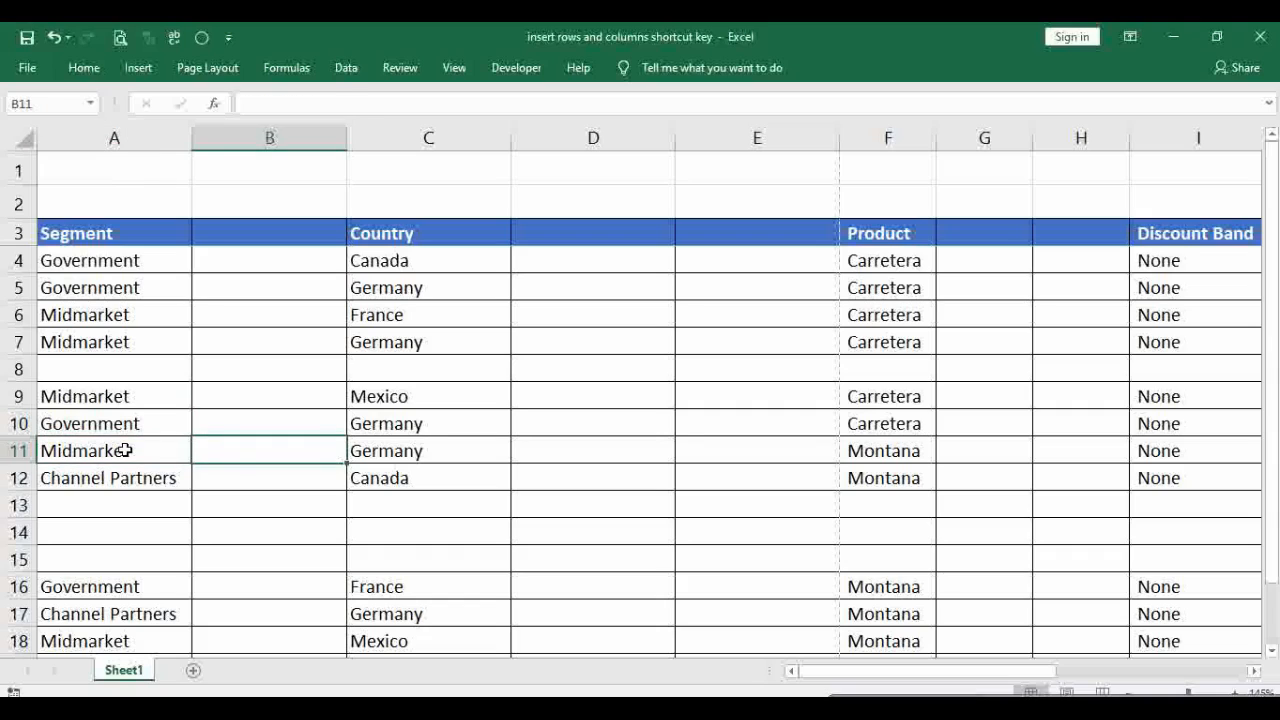
pyautogui.press('Left')
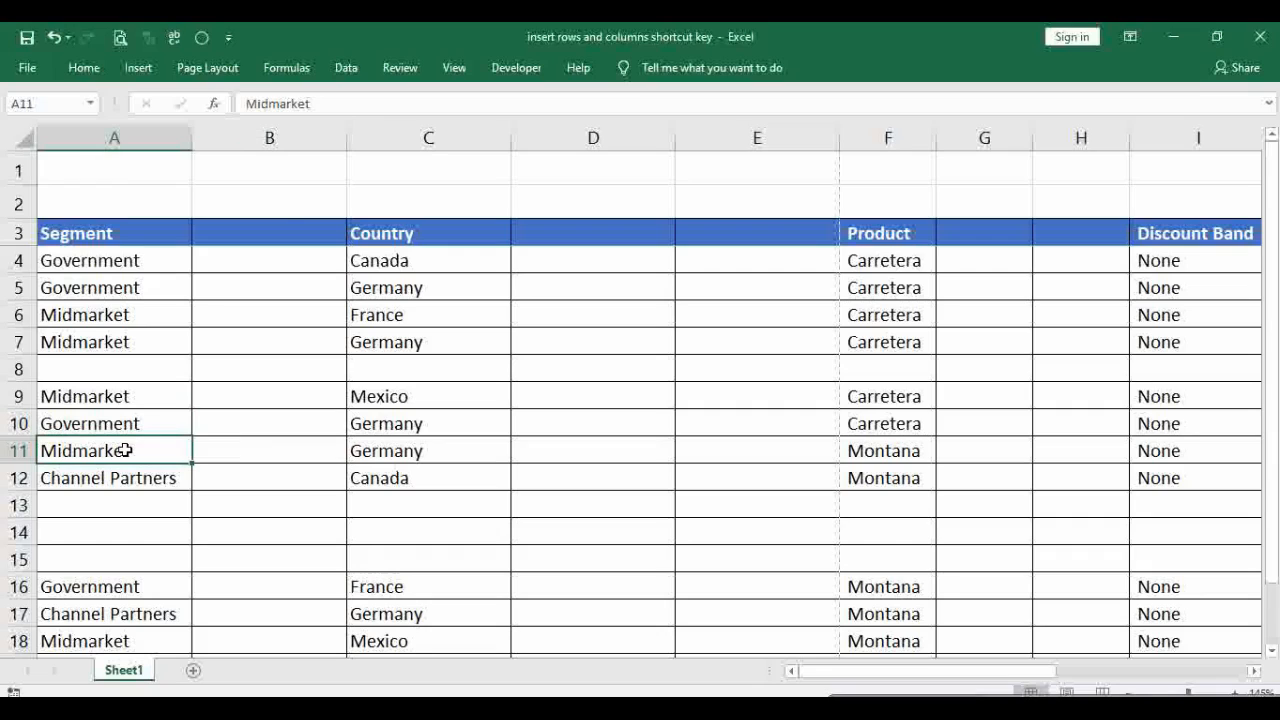
pyautogui.press('Right')
pyautogui.press('Right')
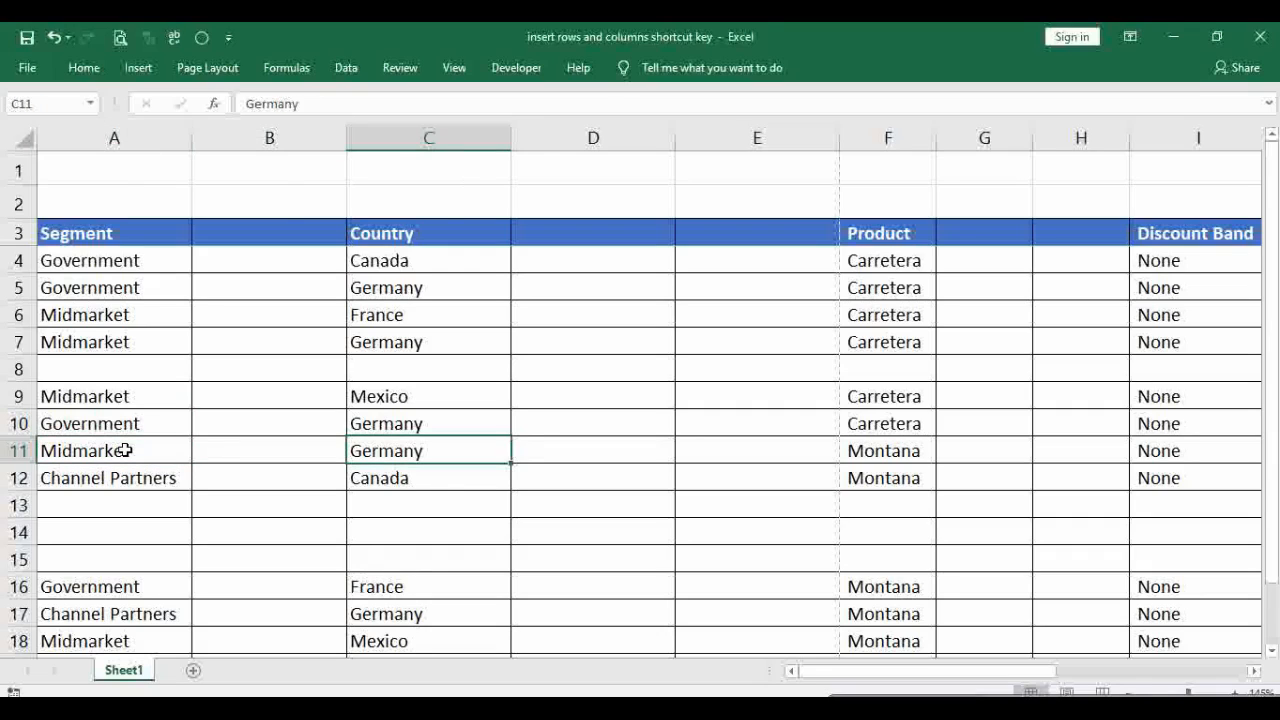
pyautogui.press('Left')
pyautogui.press('Left')
pyautogui.press('Right')
pyautogui.press('Right')
pyautogui.press('Left')
pyautogui.press('Left')
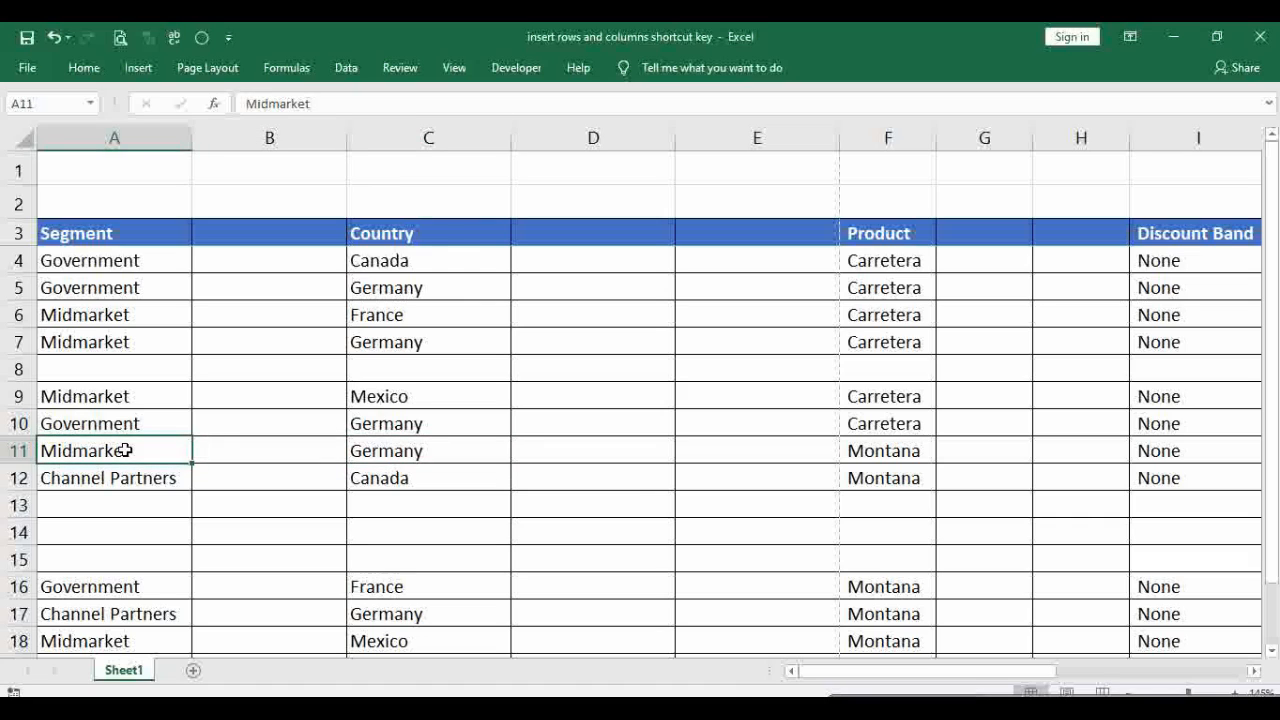
# Select all of row 11 and insert one blank row above the Midmarket Germany Montana record.
pyautogui.hotkey('shift', 'BackSpace')
pyautogui.hotkey('shift', 'space')
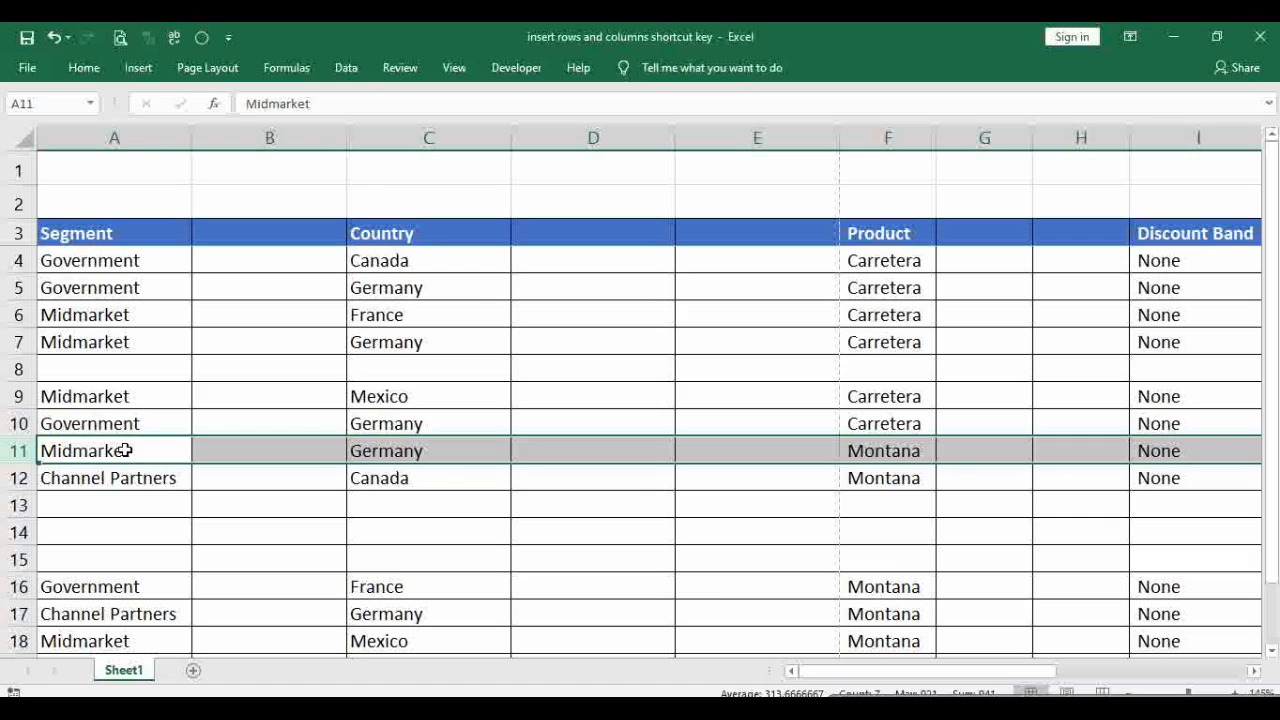
pyautogui.hotkey('ctrl', 'shift', '=')
# Select entire rows 6 and 7 and insert two blank rows above the Midmarket France record.
pyautogui.press('Up')
pyautogui.press('Up')
pyautogui.press('Up')
pyautogui.press('Up')
pyautogui.press('Up')
pyautogui.press('Up')
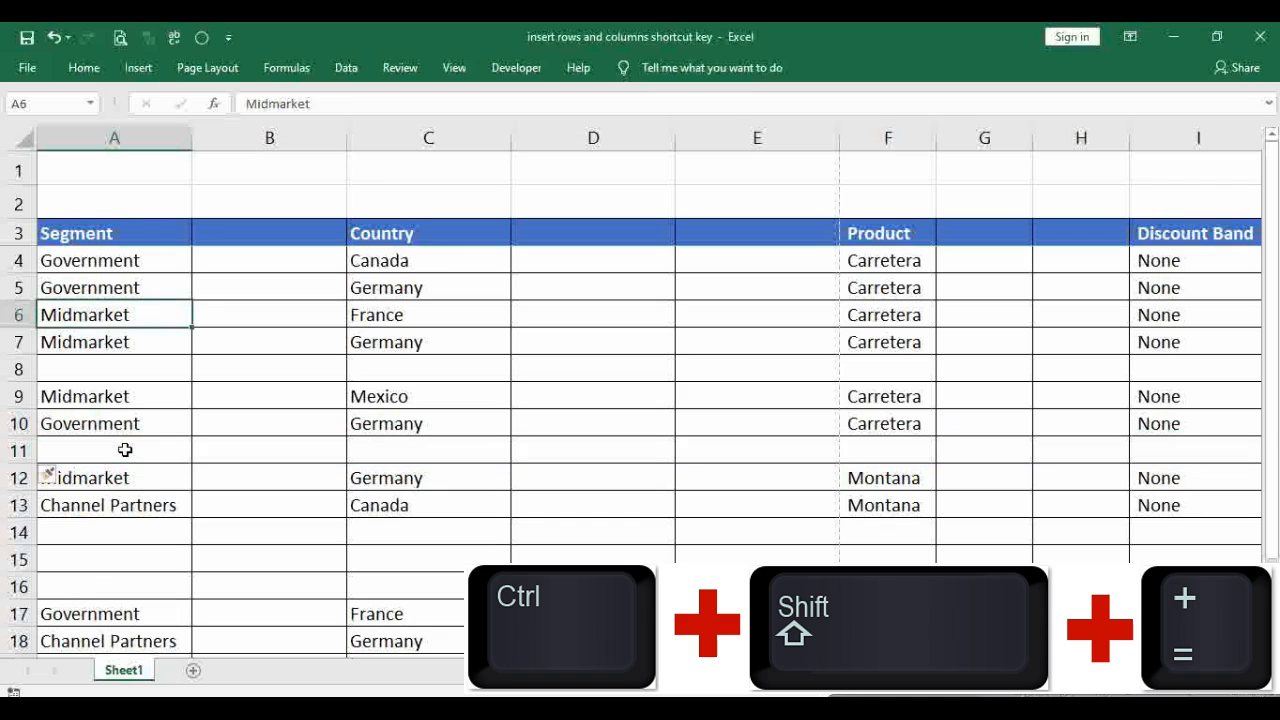
pyautogui.press('Down')
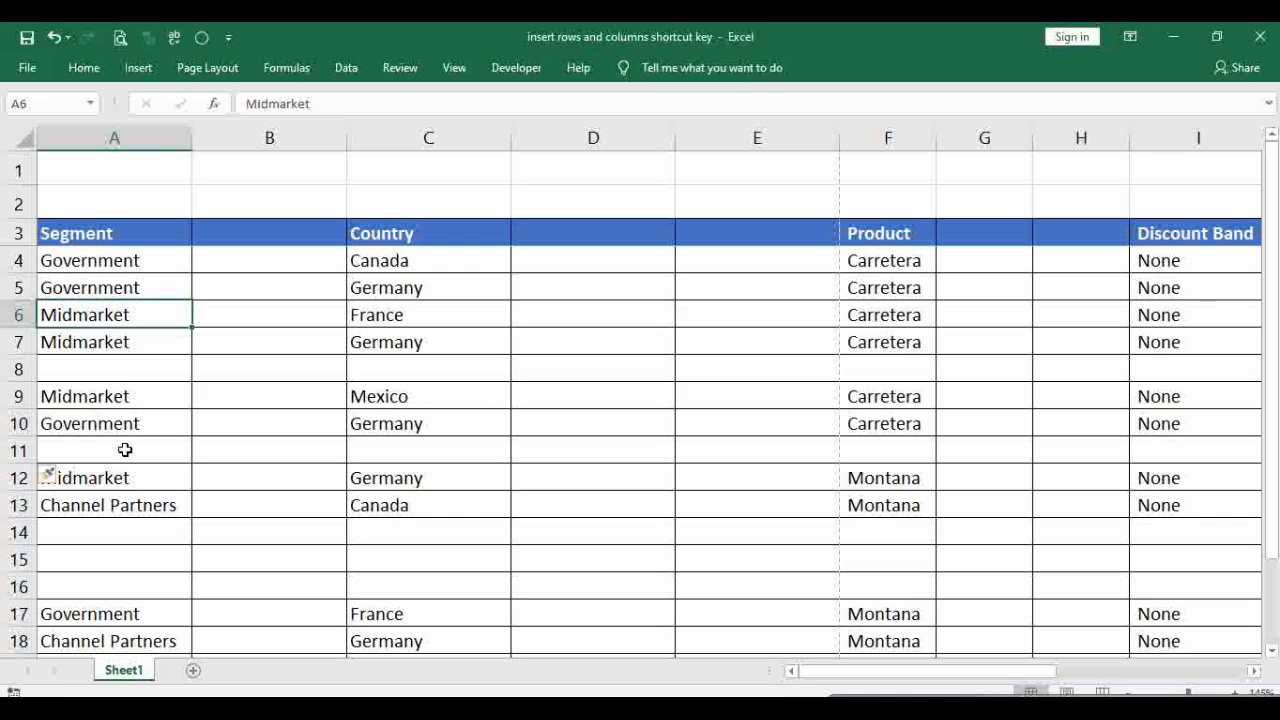
pyautogui.hotkey('shift', 'space')
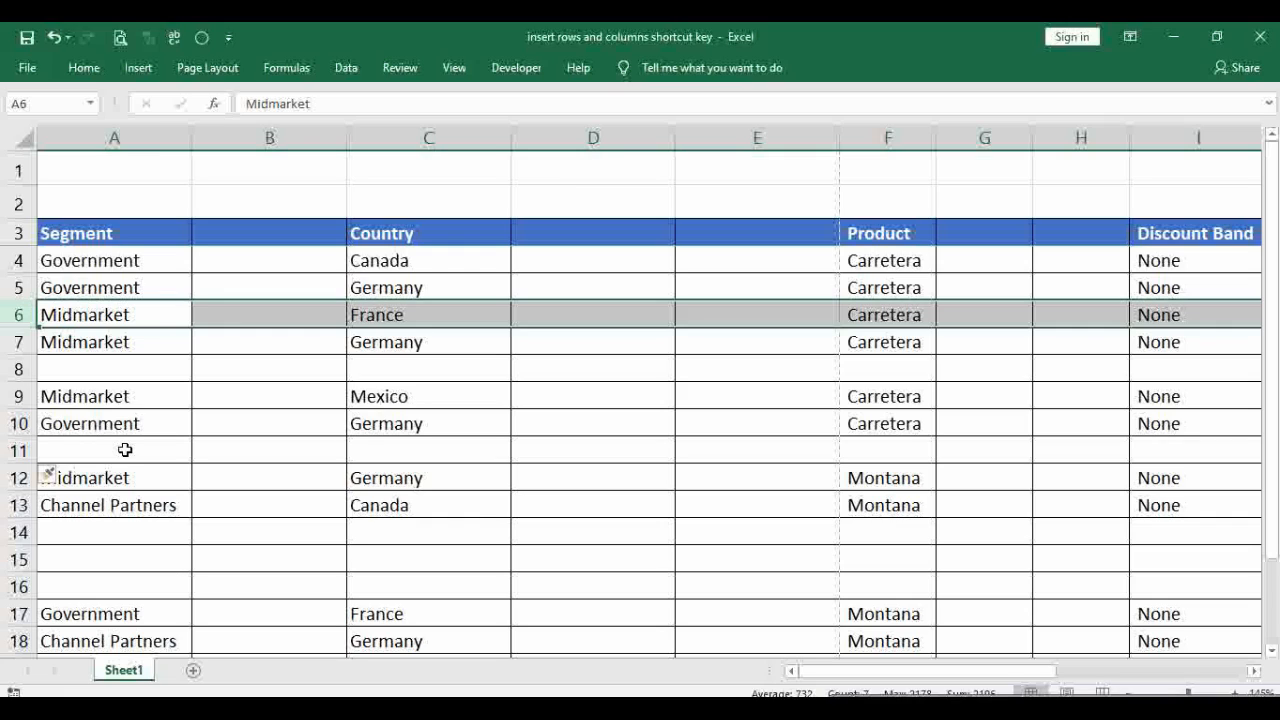
pyautogui.hotkey('shift', 'Down')
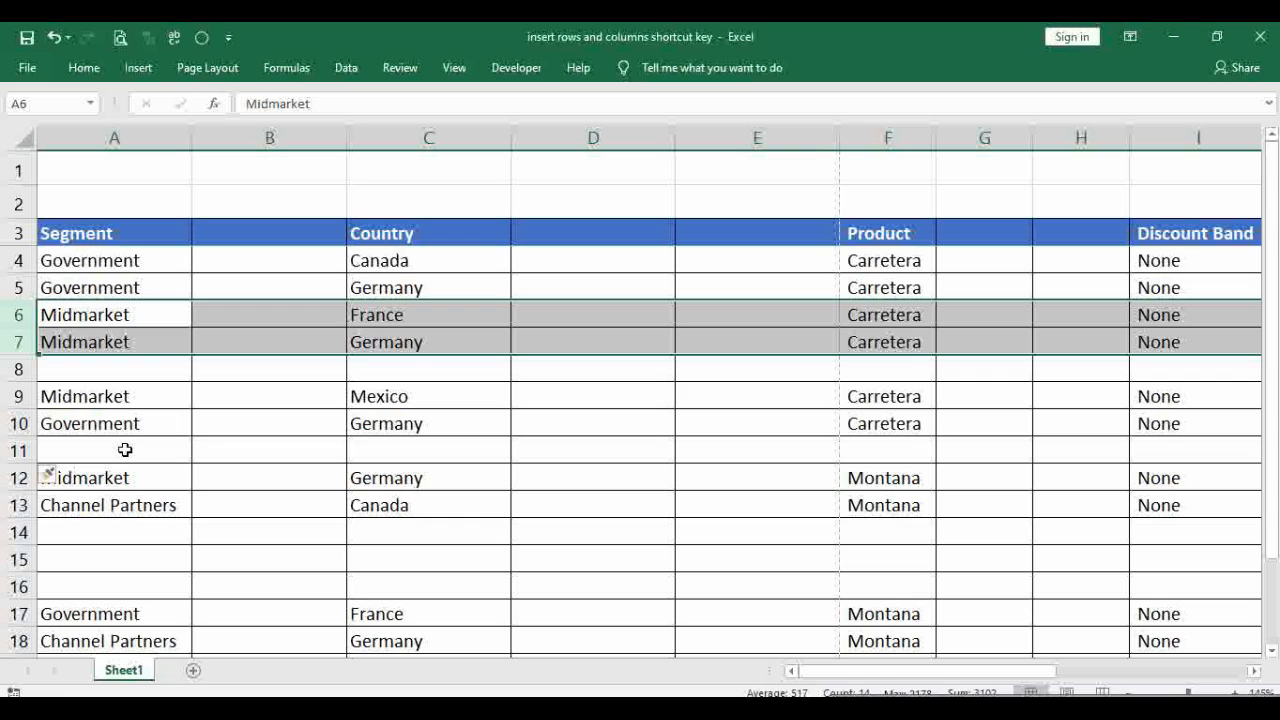
pyautogui.hotkey('ctrl', 'shift', '+')
pyautogui.press('Right')
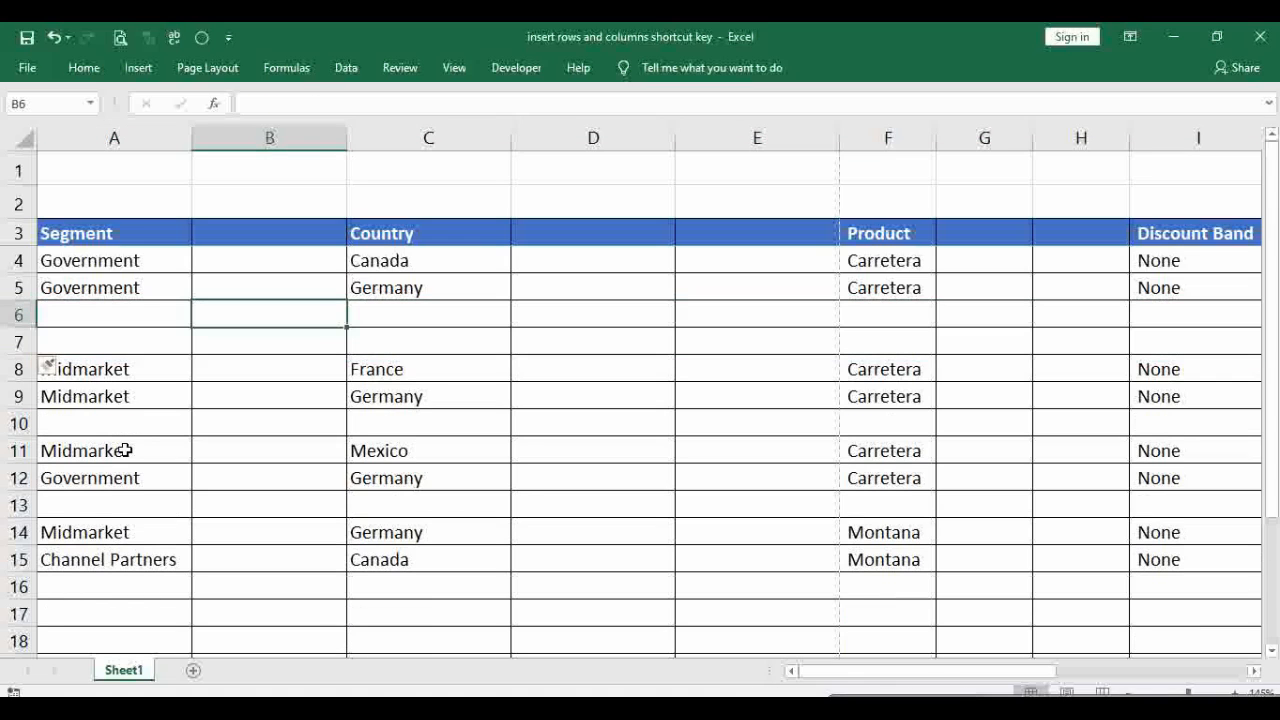